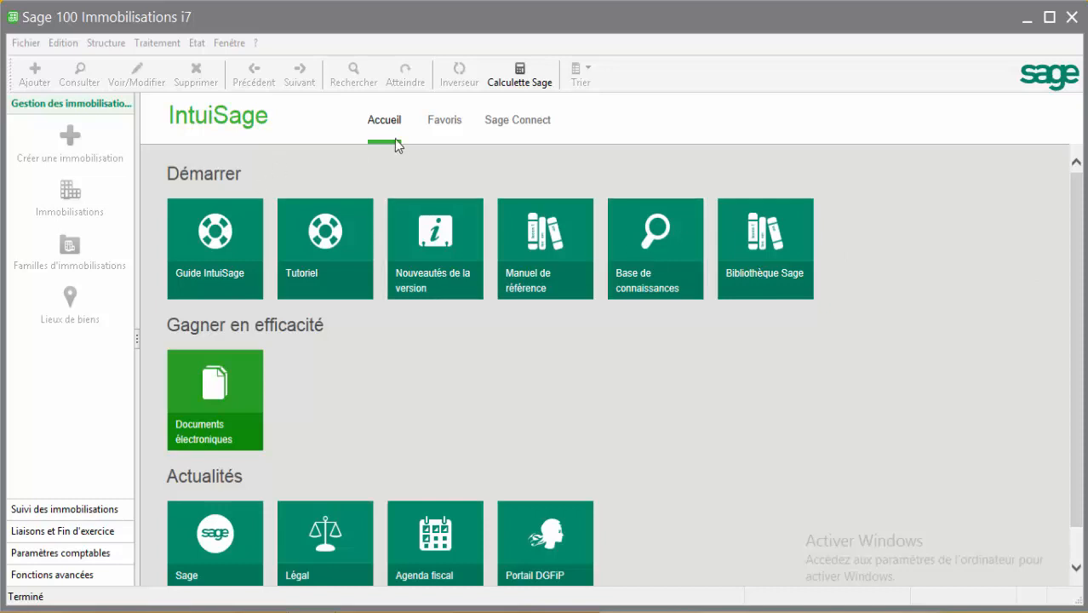
Start the file creation assistant and choose to create a new accounting file (Créer un nouveau fichier comptable)
click(38, 44)
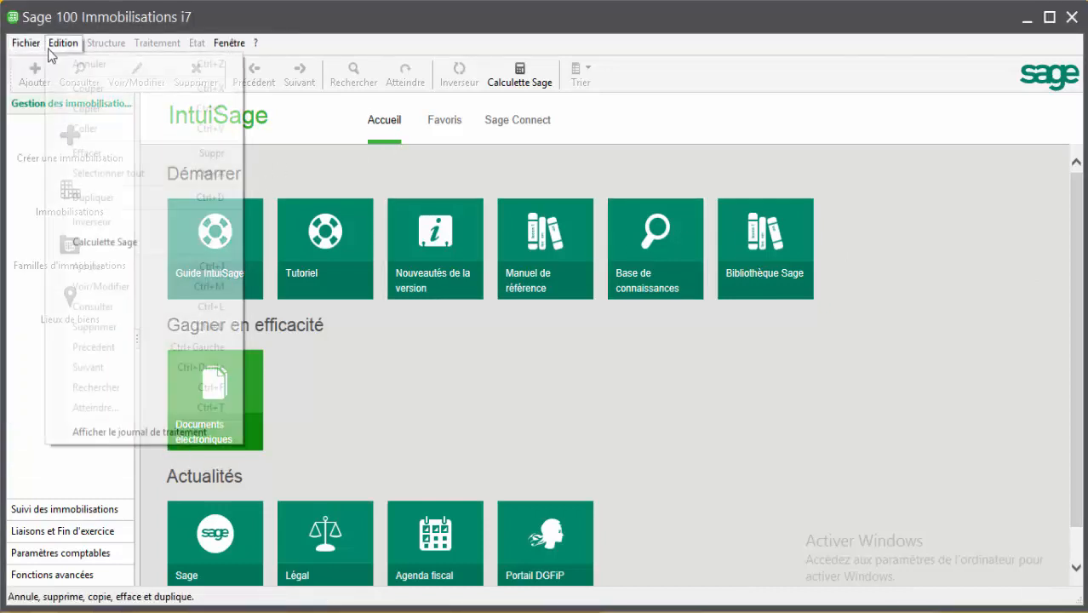
click(51, 64)
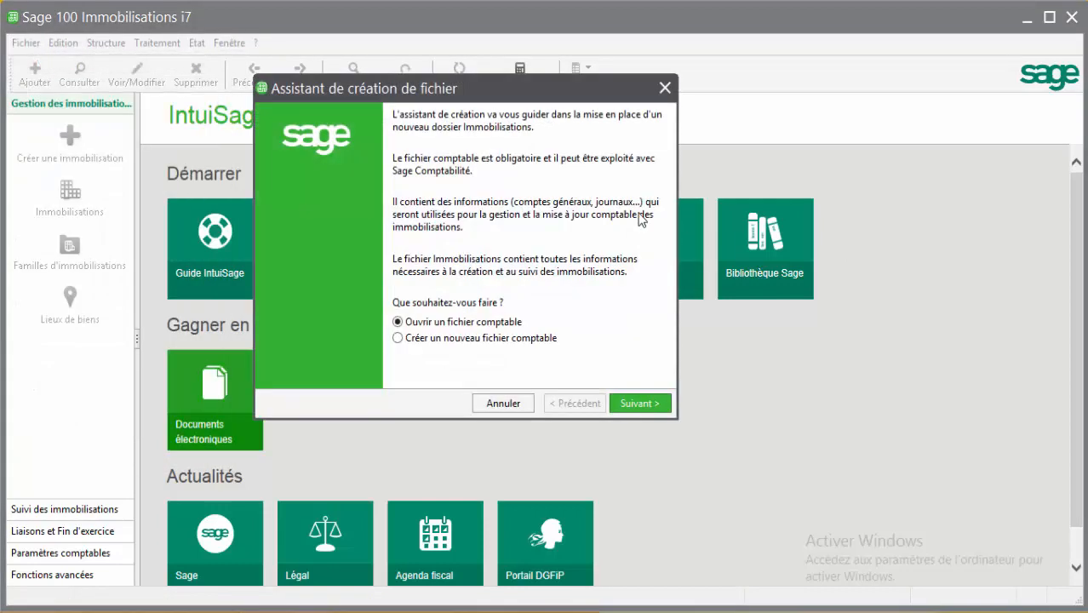
drag(567, 96, 503, 150)
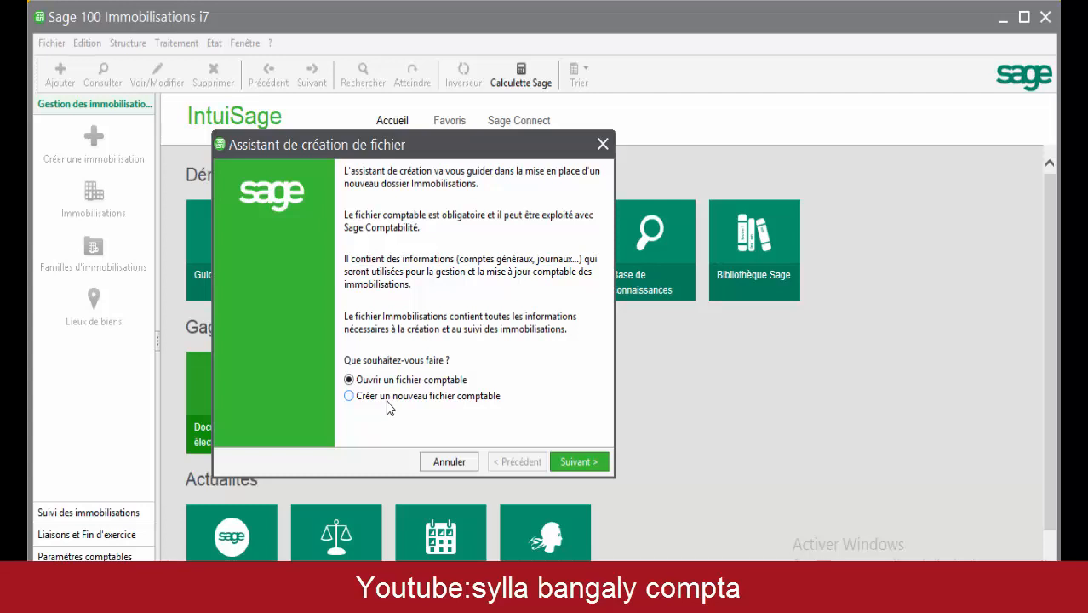
click(387, 406)
click(576, 461)
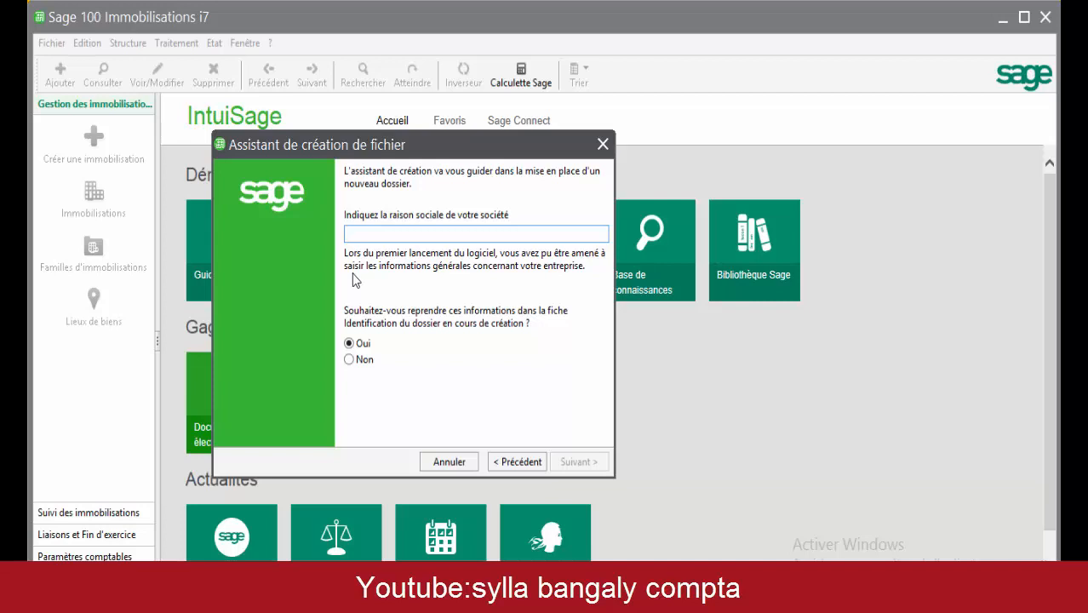
Enter SYLLA PRESTATIONS as the company name and continue to the company details
text(SYLLA)
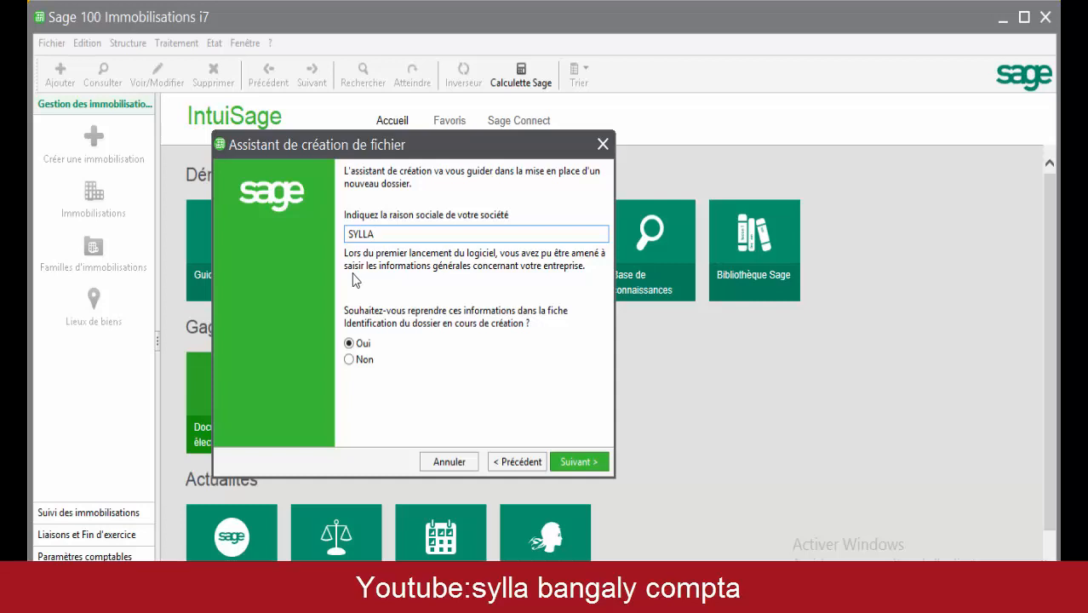
text(PRESTATIONS)
click(572, 464)
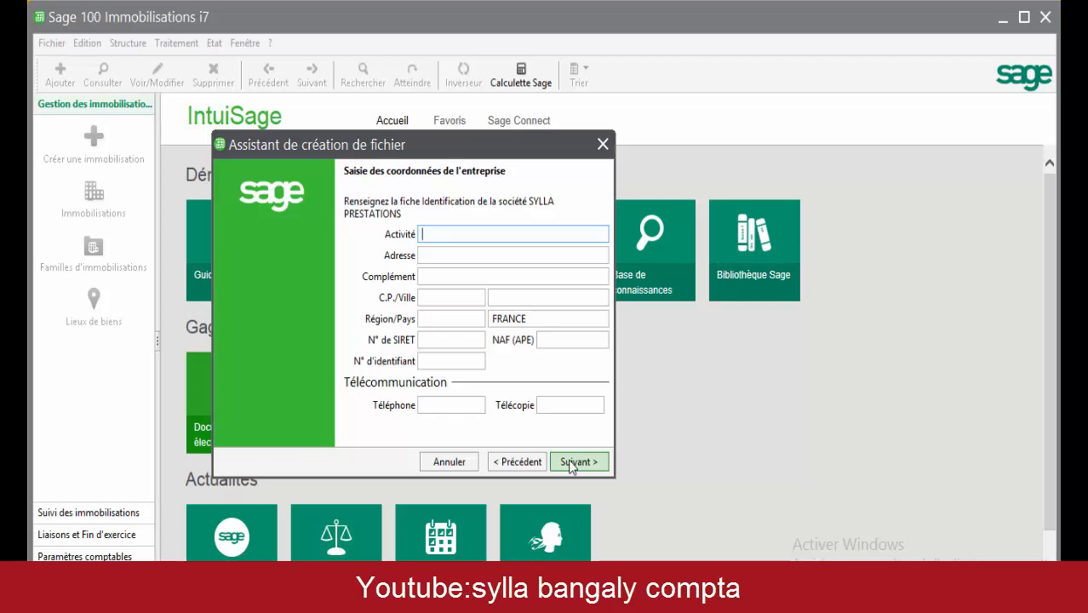
Set the company's activity to PRESTATIONS DE SERVICE
text(PRESTA)
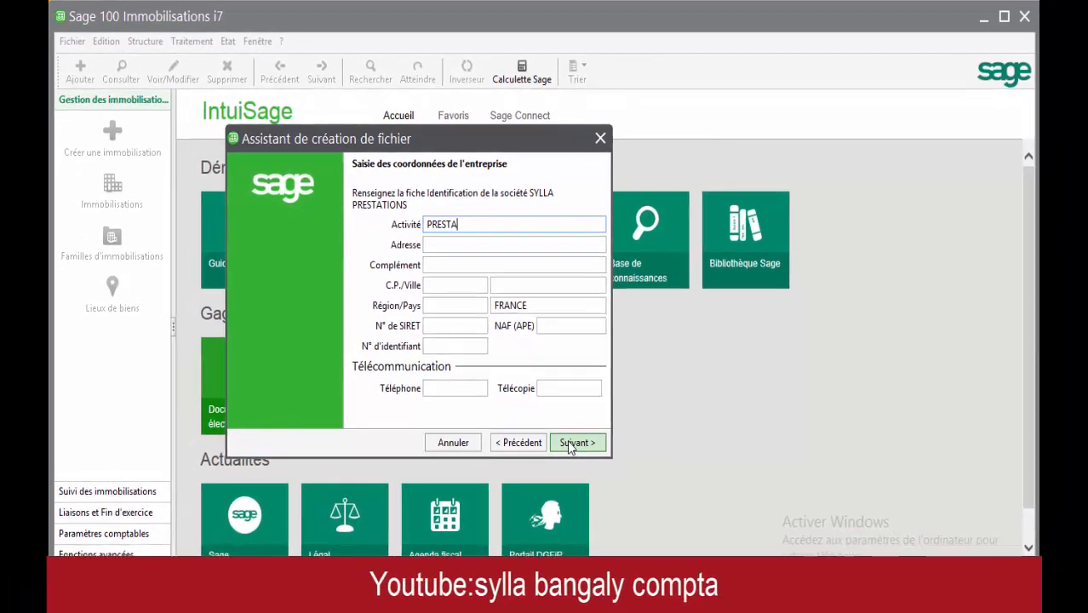
text(TIO)
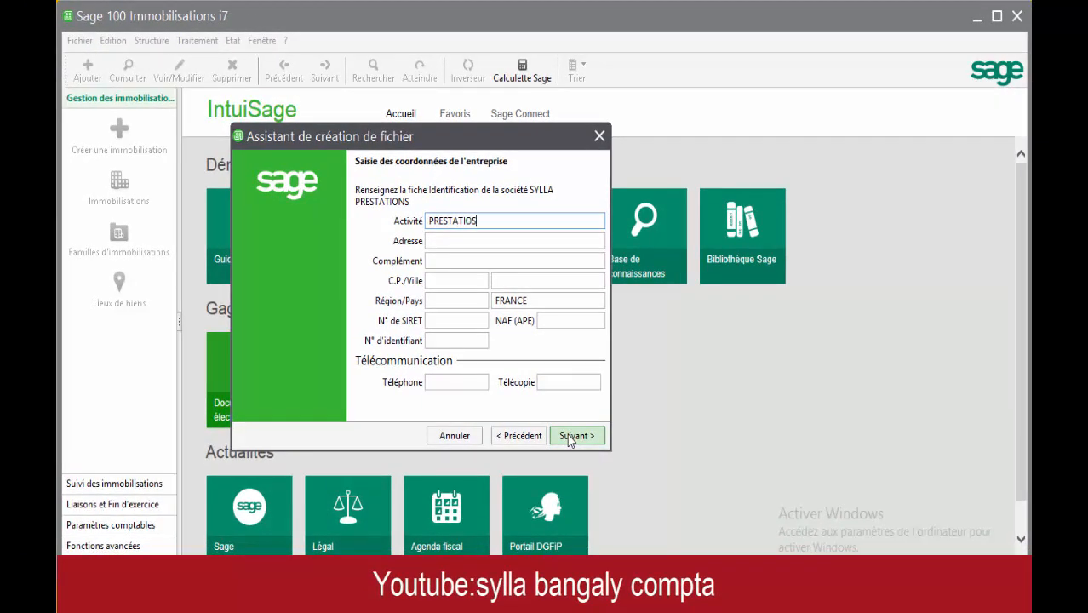
text(NS)
text(DE SERVICE)
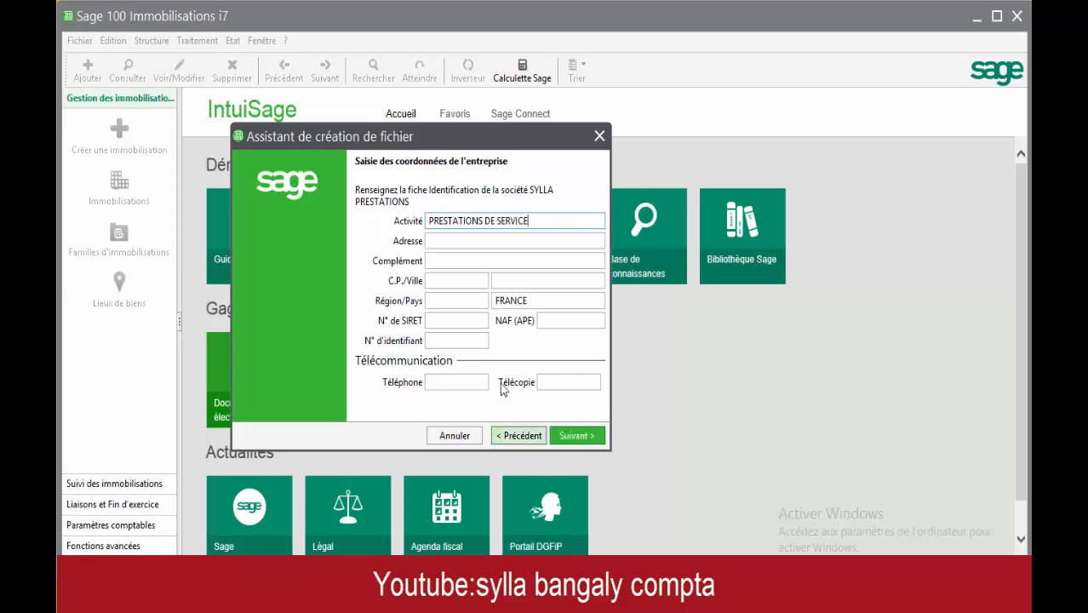
Fill in the company's address and the address complement
click(443, 242)
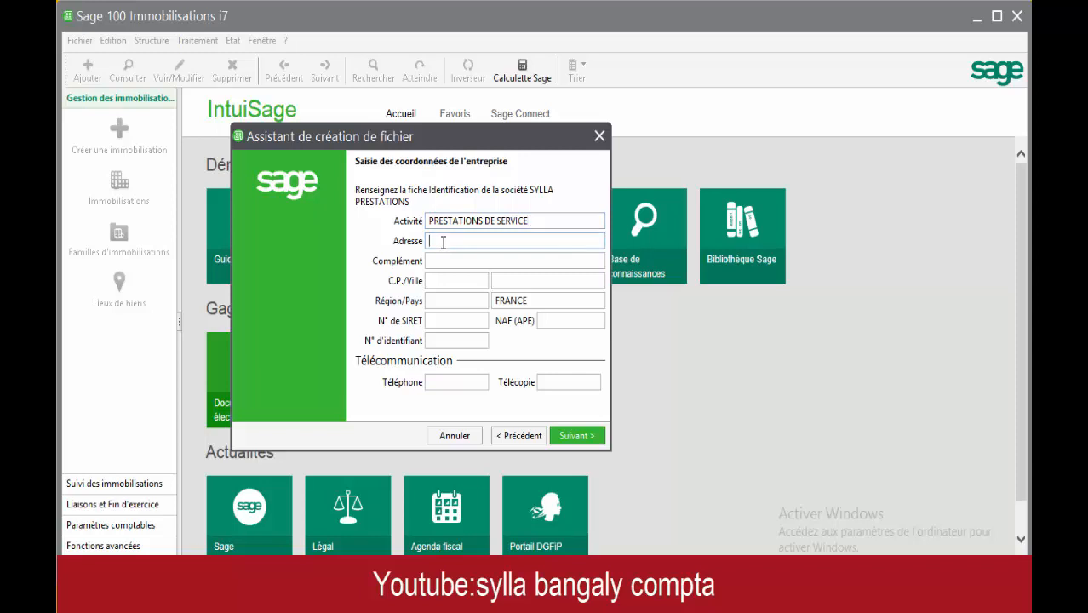
text(DIXINN)
key(Tab)
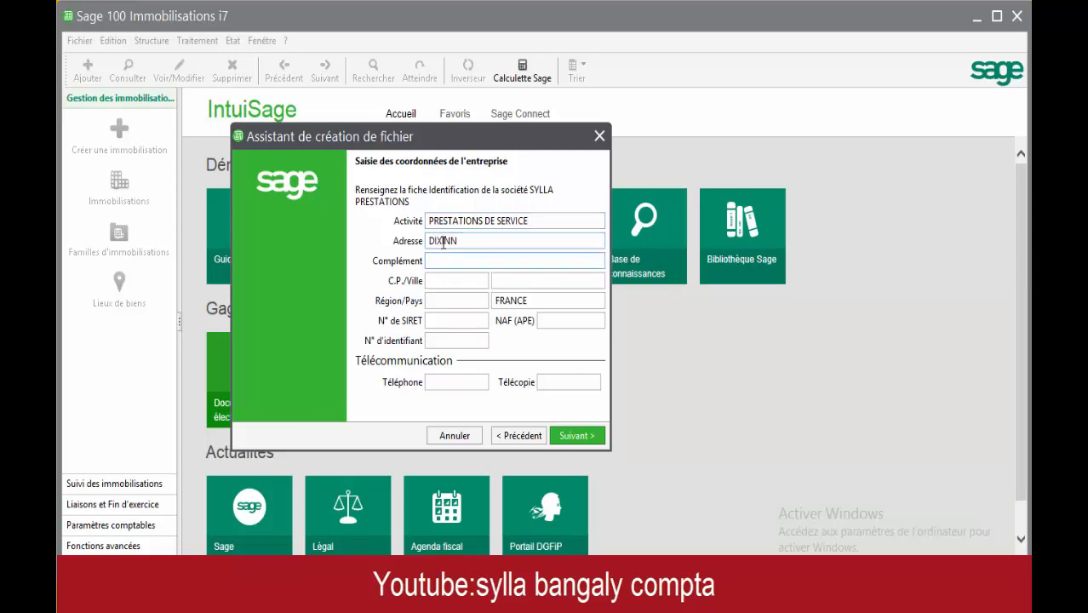
text(BELLE VUE)
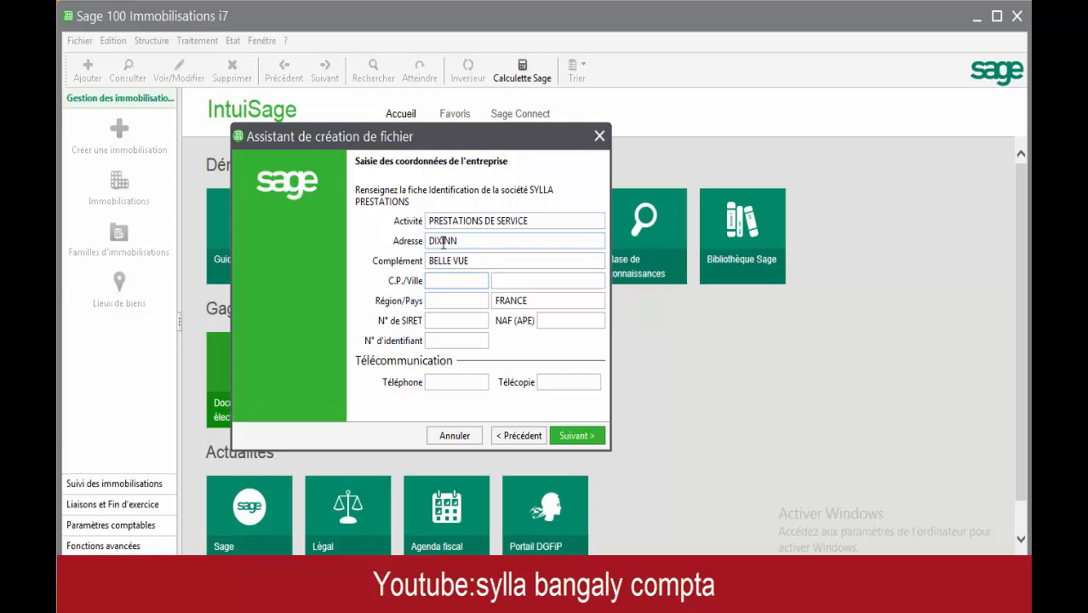
Enter the company's postal code, city and region, and set the country to GUINEE
text(1254)
text(CONAK)
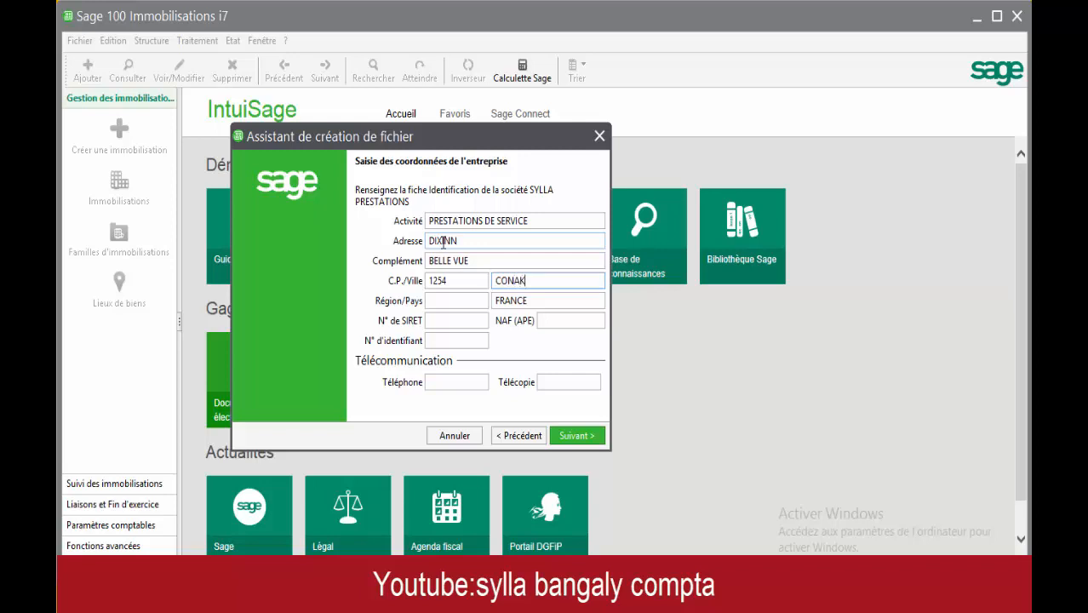
text(RYCO)
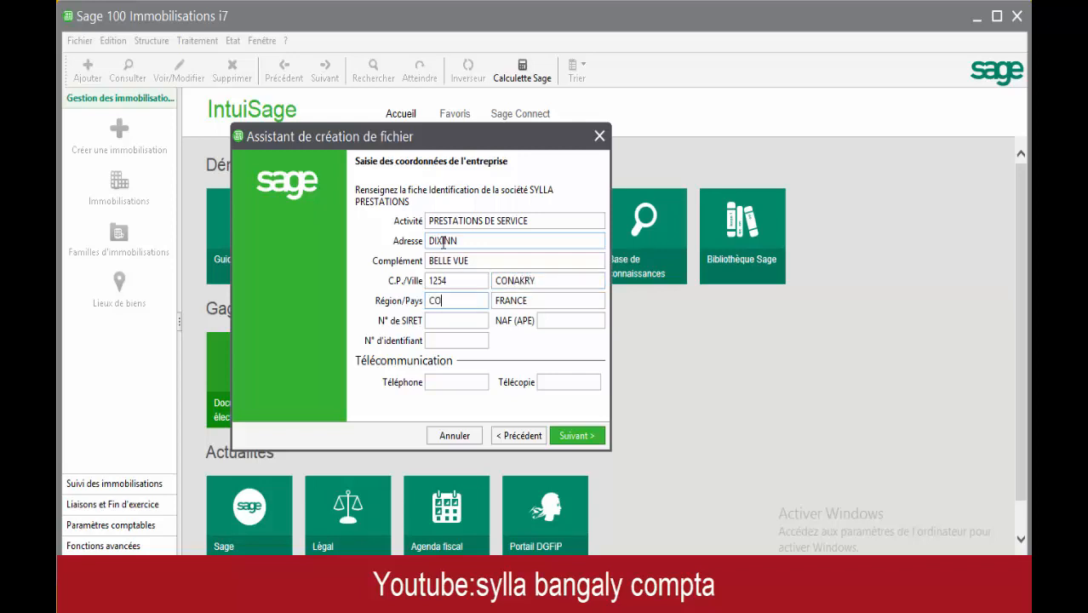
text(NAKRY)
key(Tab)
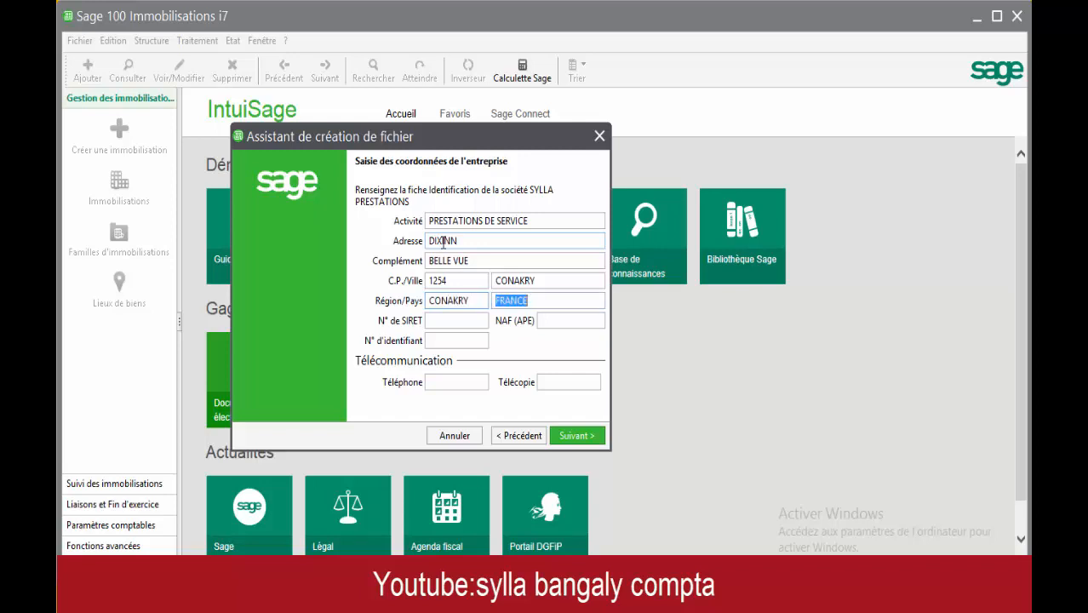
text(GUINEE)
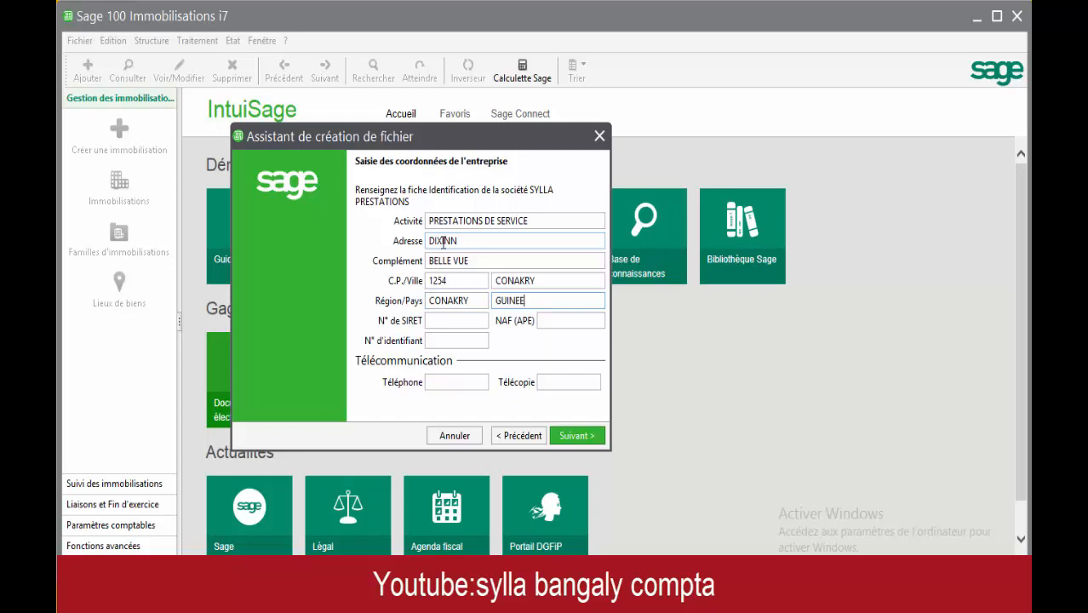
Enter RCCM for the SIRET number, NAS for the NAF (APE) code and NIF for the identifier
key(Tab)
text(RCCM)
key(Tab)
text(NAS)
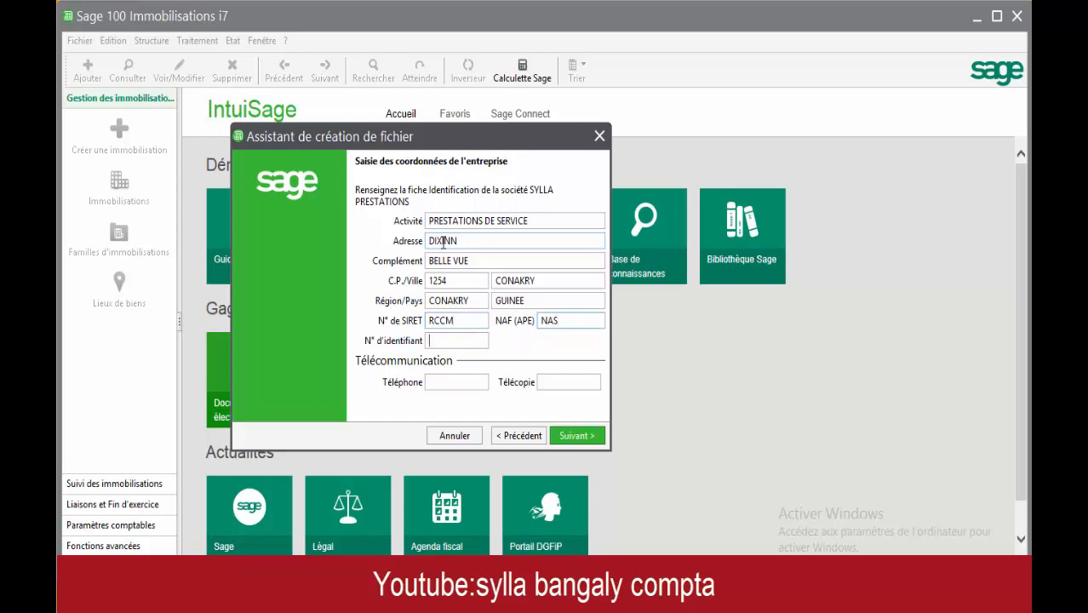
text(NIF)
Enter the company's phone number and continue to the fiscal year settings
key(Tab)
text(6286)
text(702)
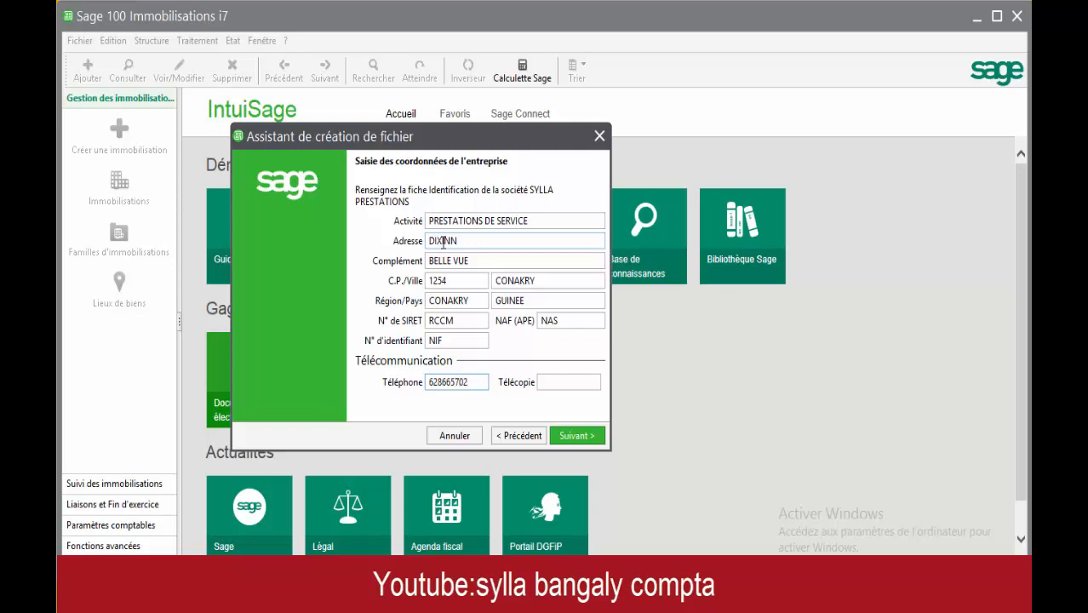
key(Return)
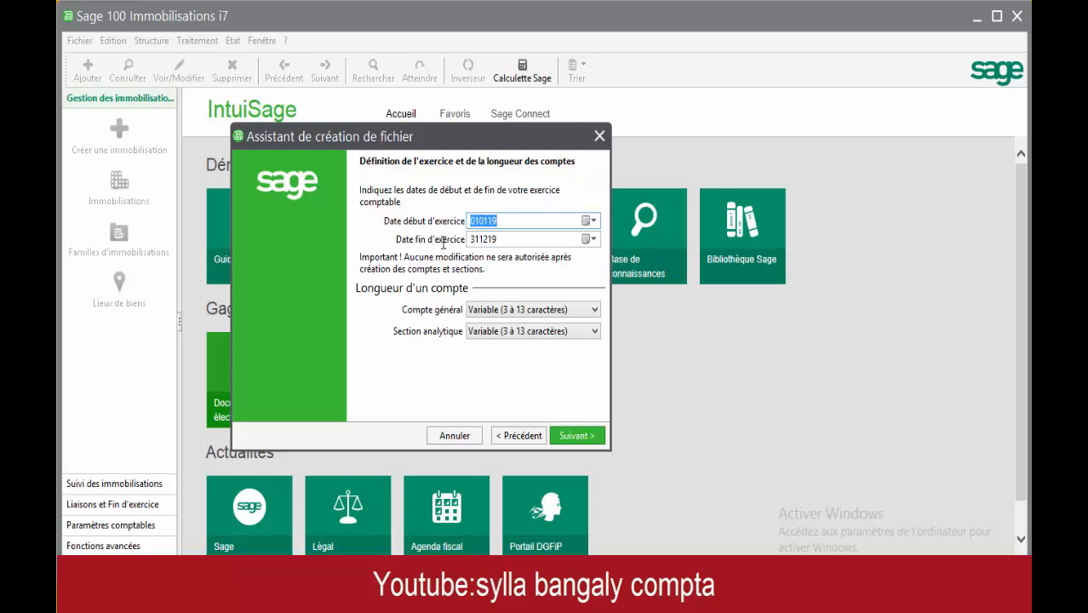
Keep the fiscal year 010119 to 311219 and set both the general account and analytic section lengths to 8 caractères
click(505, 221)
click(507, 239)
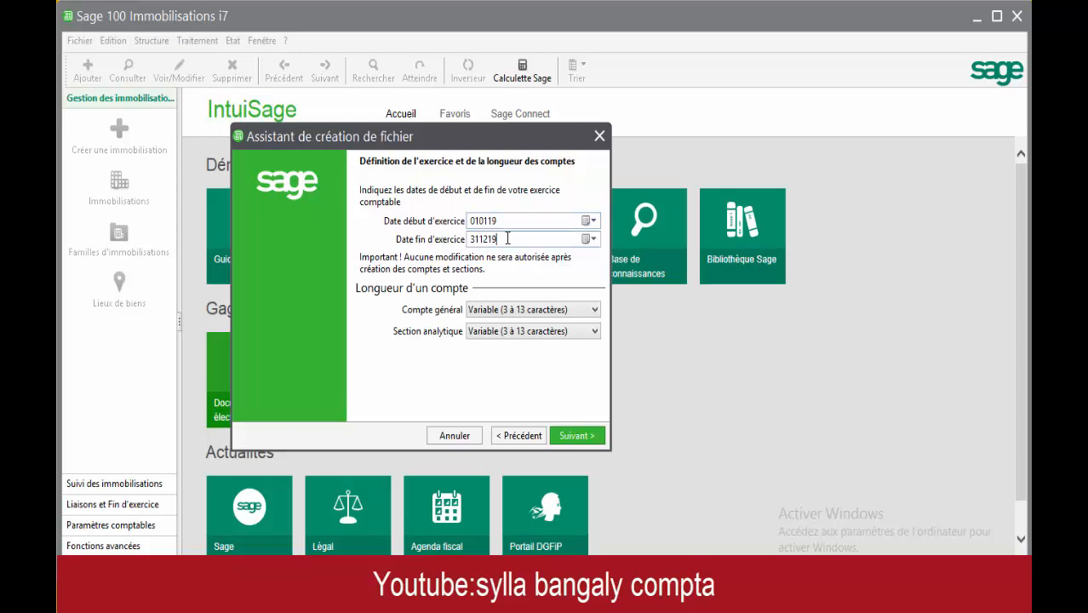
click(529, 312)
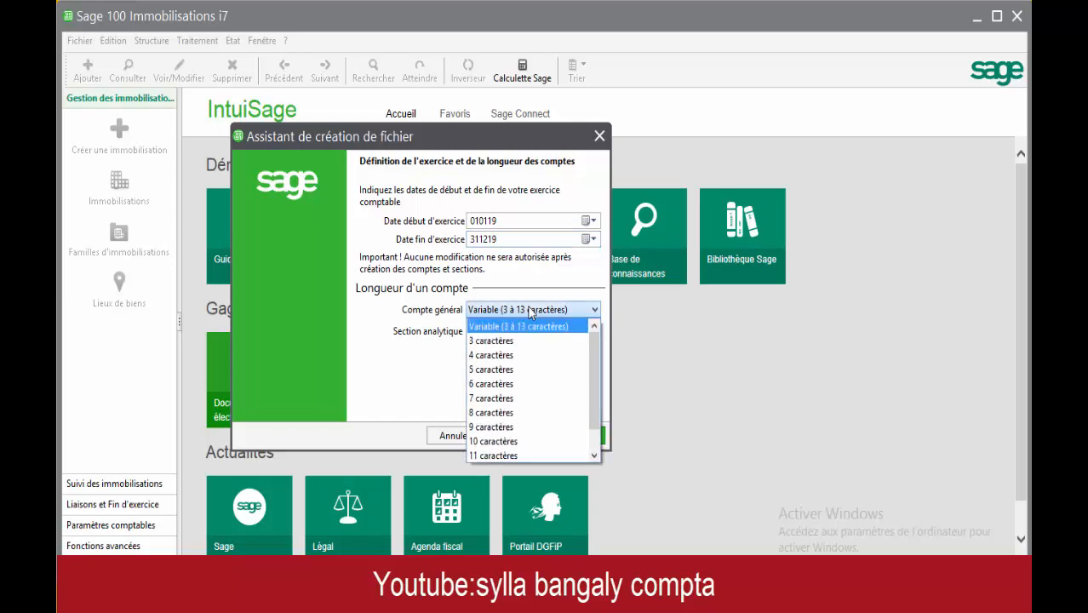
click(501, 414)
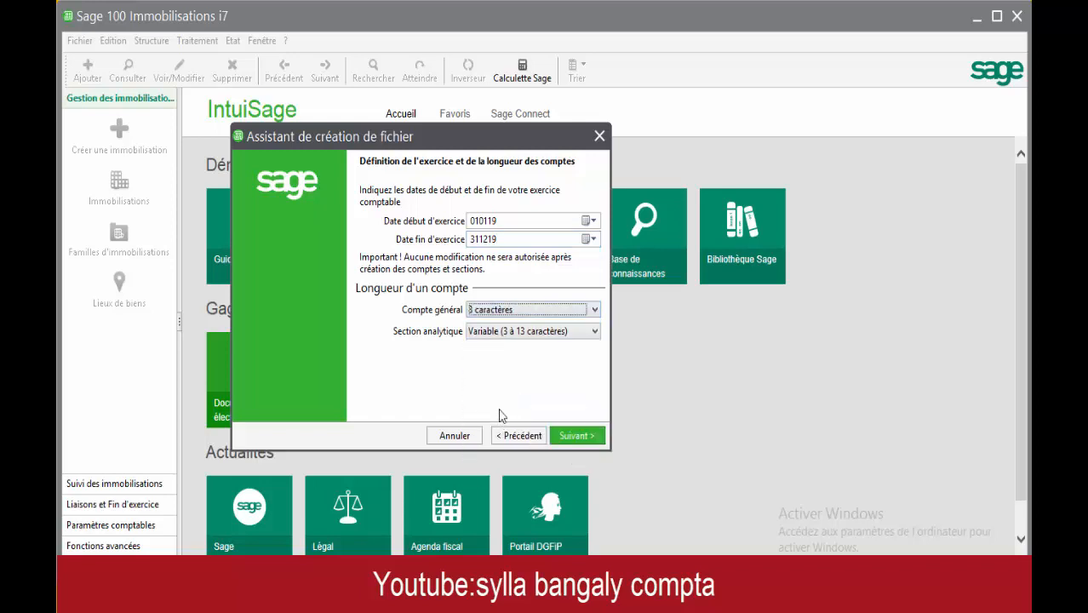
click(521, 333)
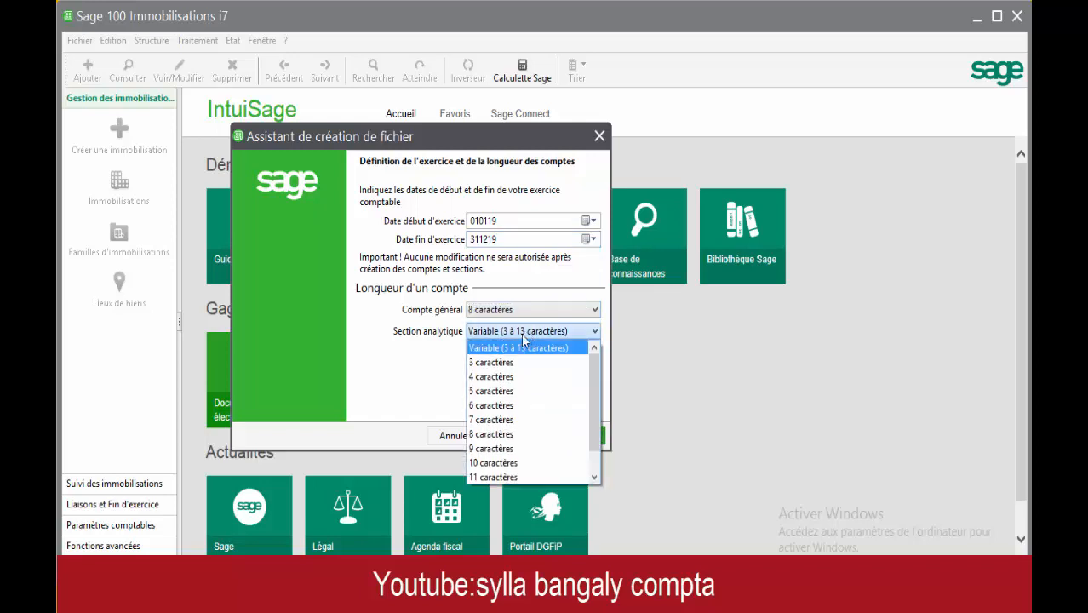
click(497, 434)
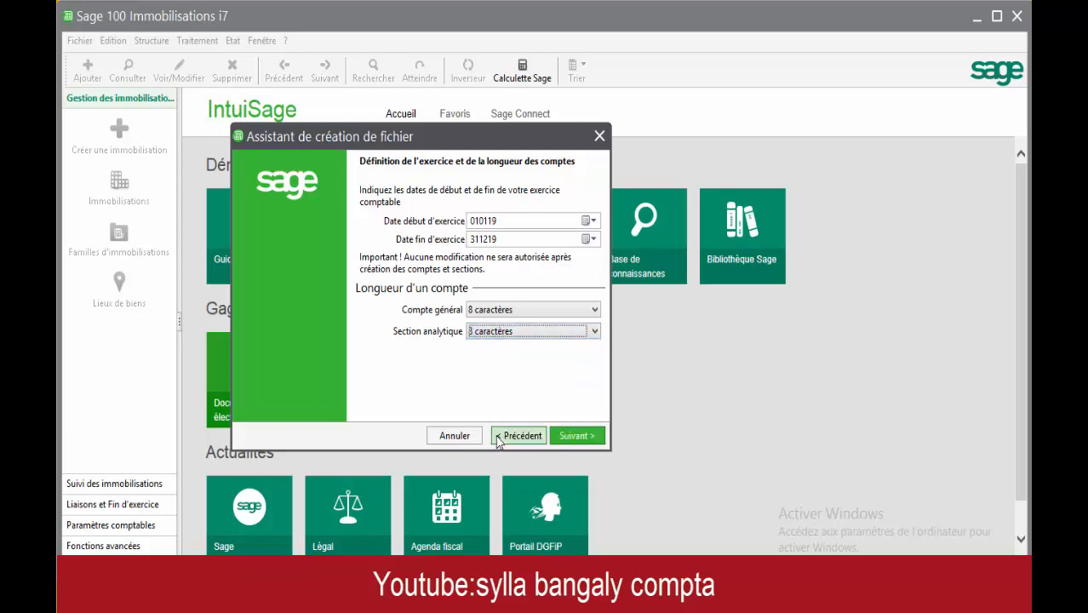
click(577, 436)
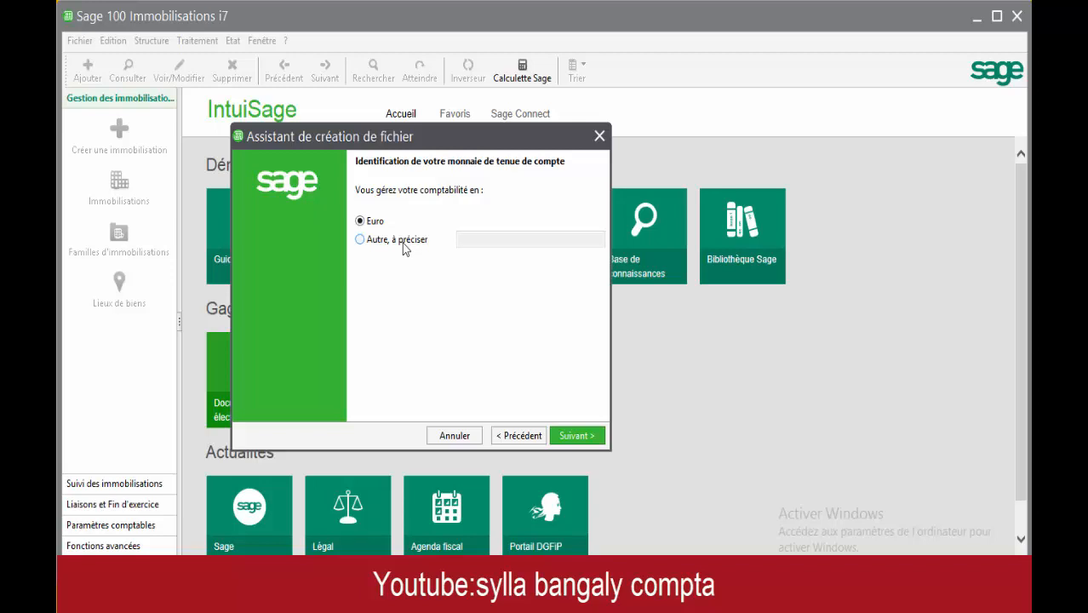
Set the bookkeeping currency to another one than the euro, specified as Franc guinéen
click(404, 245)
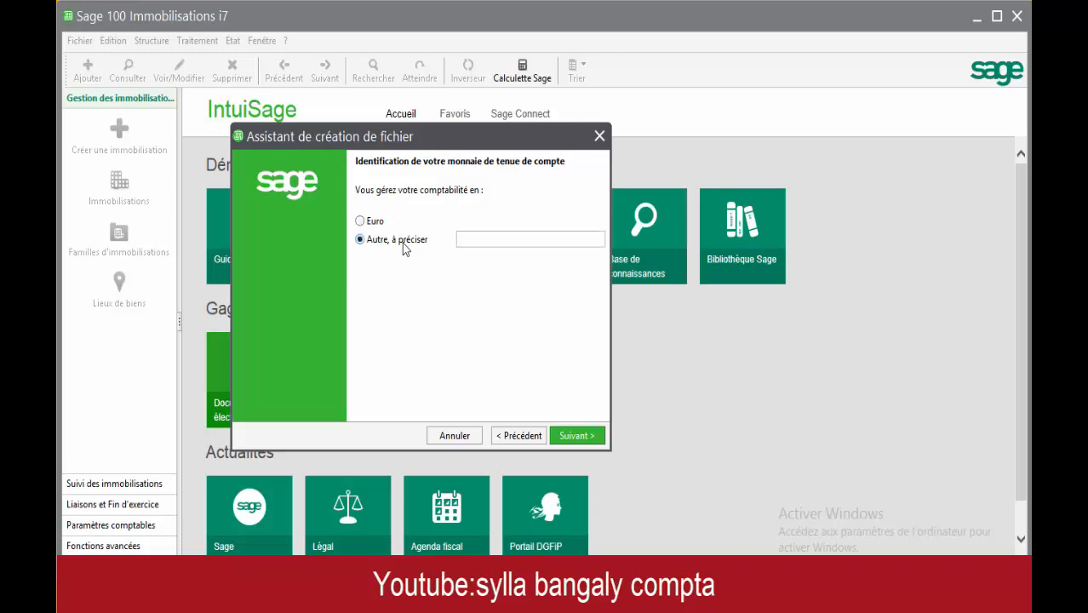
click(468, 241)
text(f)
key(BackSpace)
text(Franc )
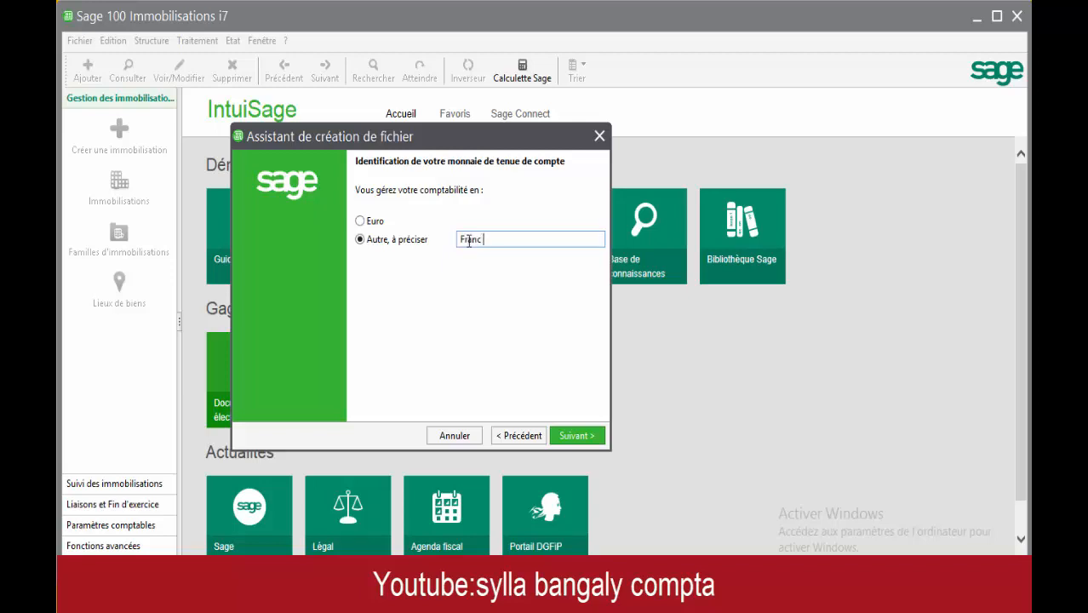
text(guinéen)
click(585, 437)
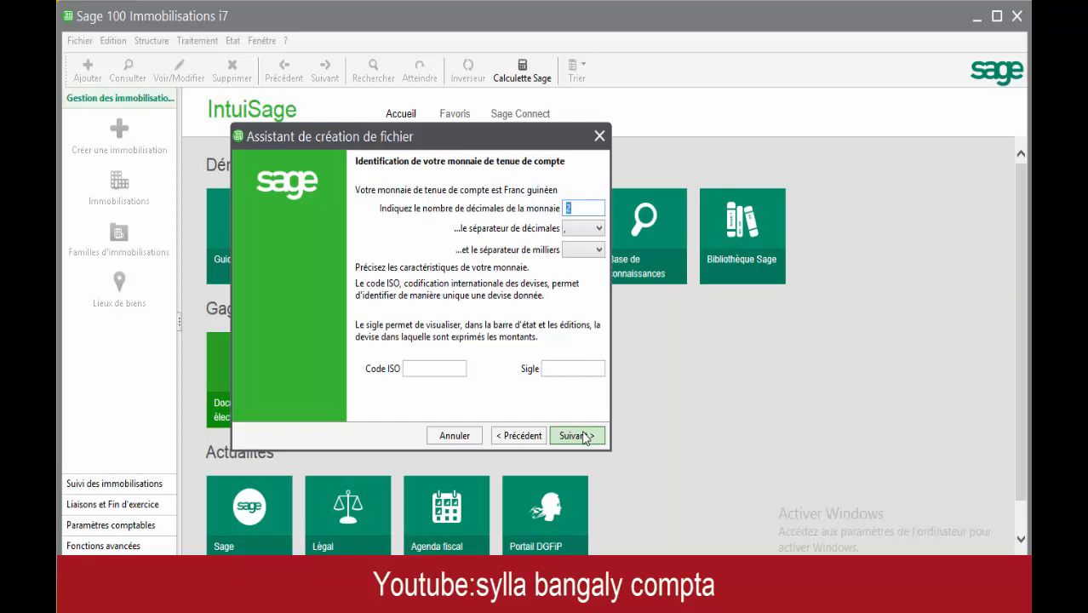
Define the currency with 0 decimals, gnf as both ISO code and symbol, and a chosen thousands separator
text(0)
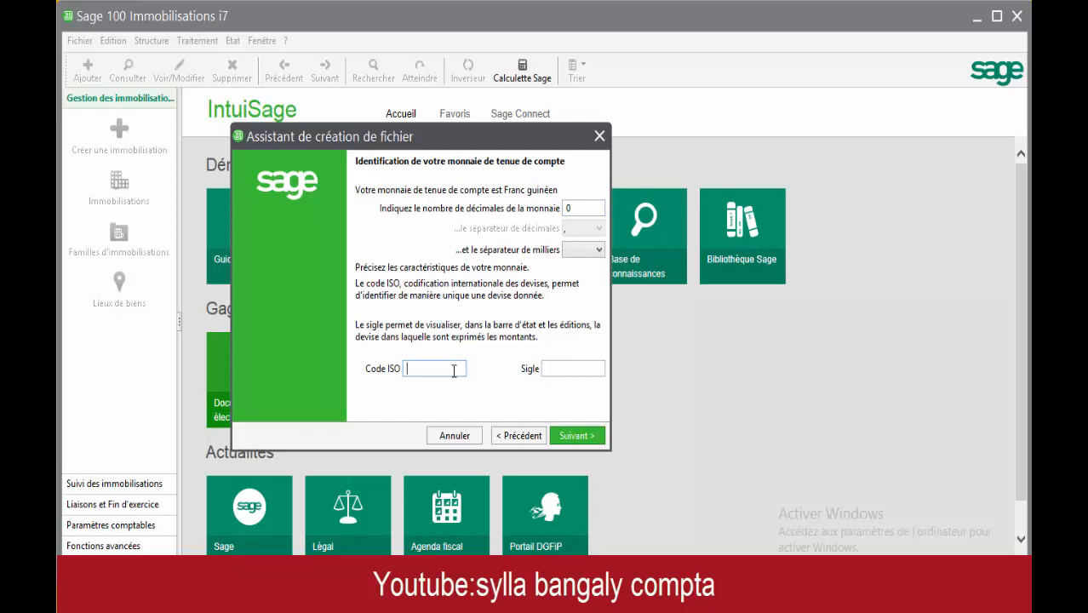
text(gnf)
click(571, 370)
text(gnf)
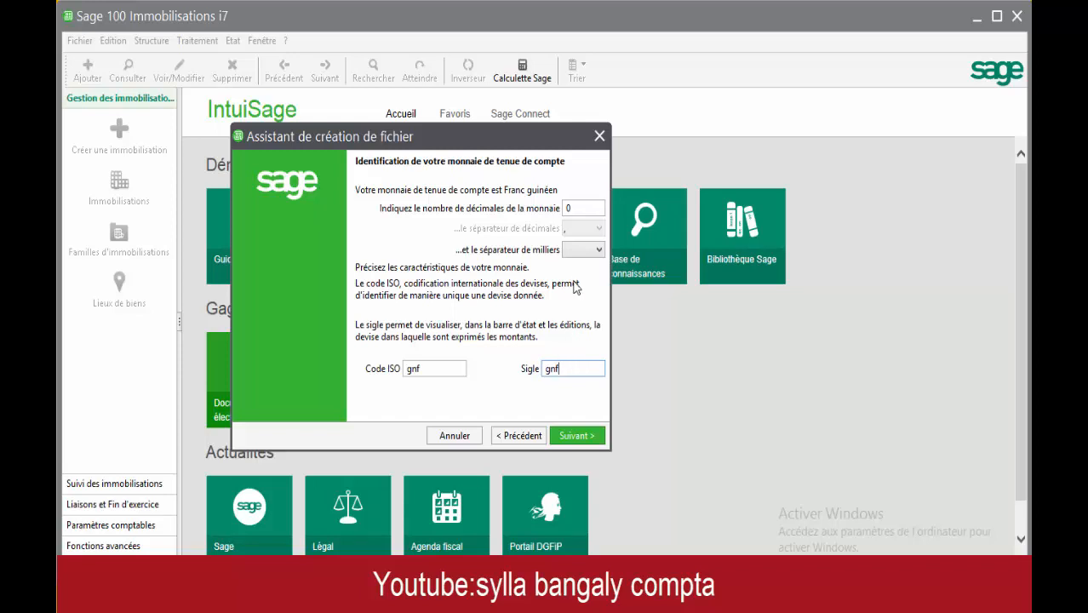
click(582, 250)
click(587, 271)
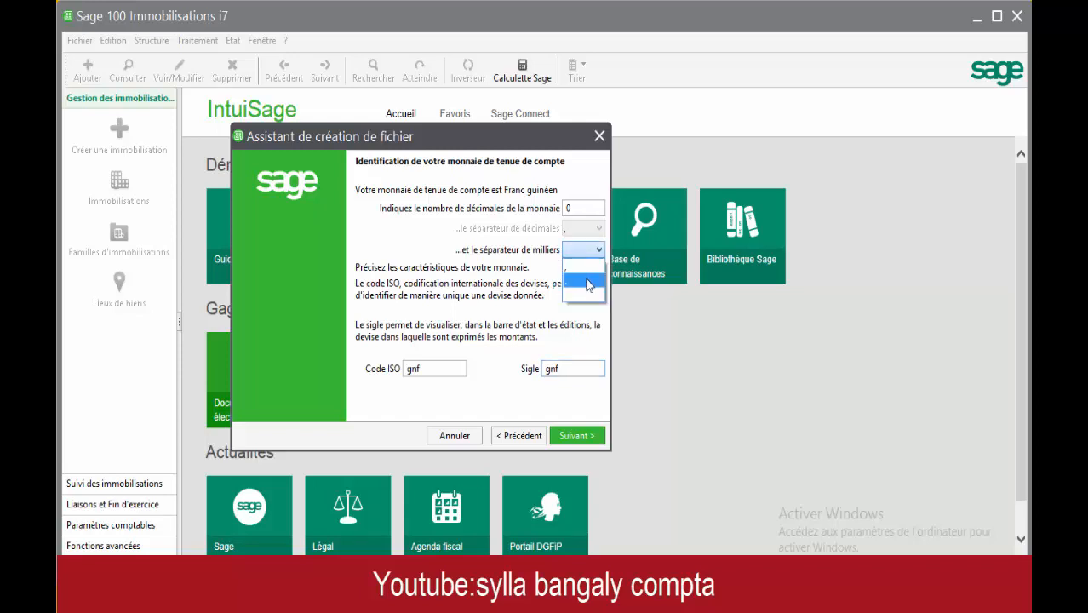
click(581, 437)
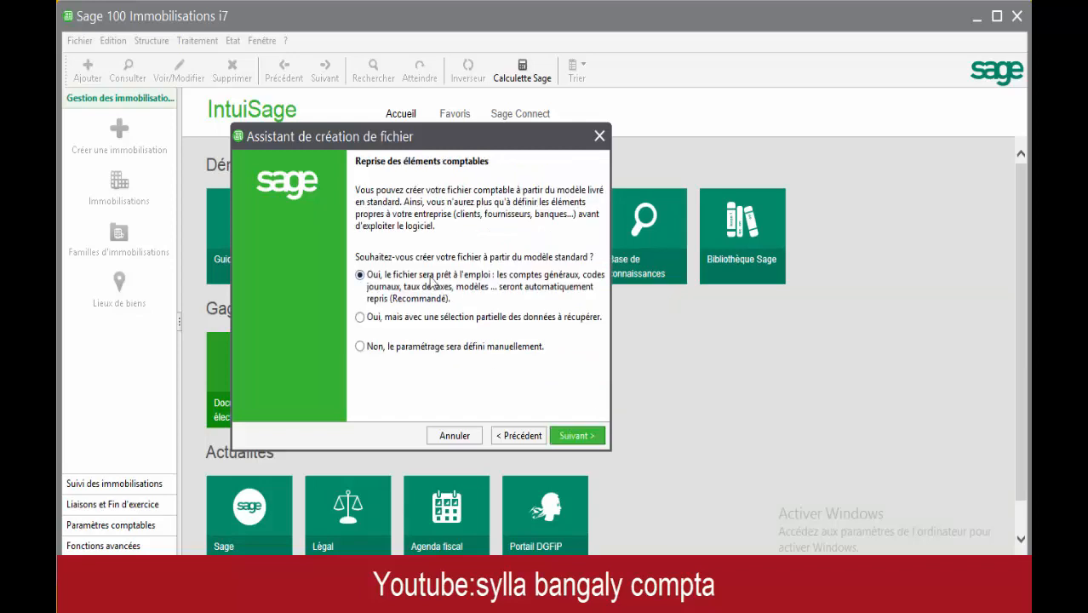
Choose to define the accounting settings manually instead of creating the file from the standard model
click(381, 348)
click(574, 436)
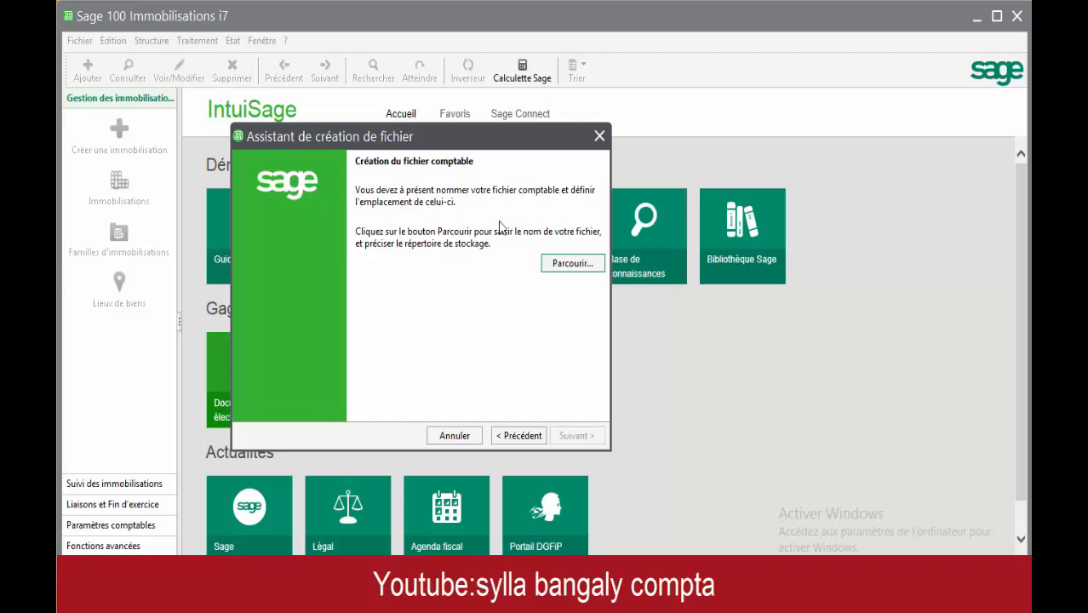
Name the accounting file SYLLA PRESTATIONS COMPTA, save it on the Bureau, and continue to the fixed-assets file
click(560, 266)
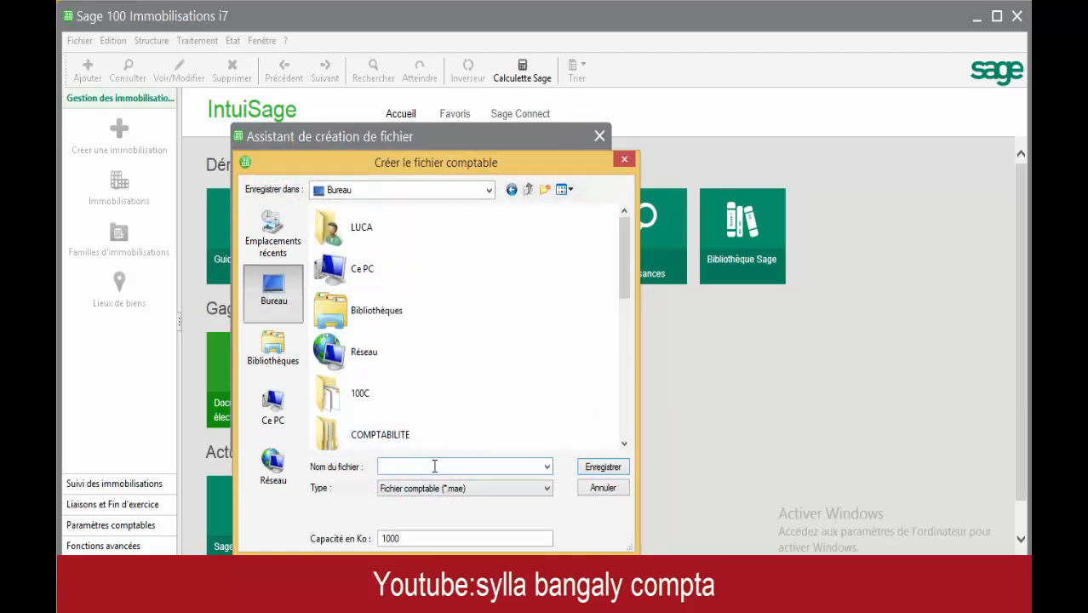
text(sylla)
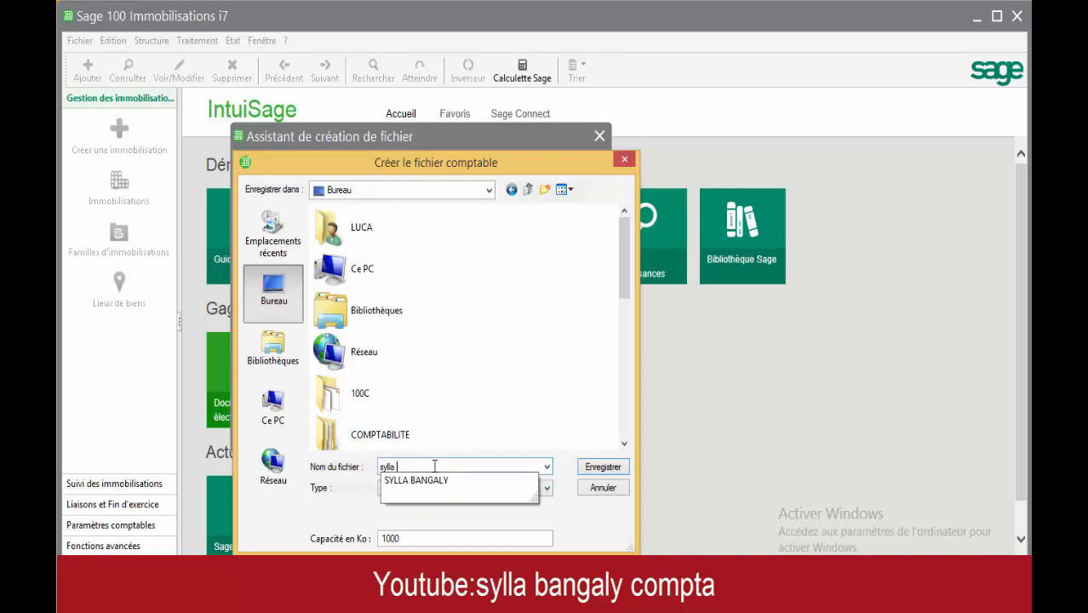
key(BackSpace)
key(BackSpace)
key(BackSpace)
key(BackSpace)
key(BackSpace)
key(BackSpace)
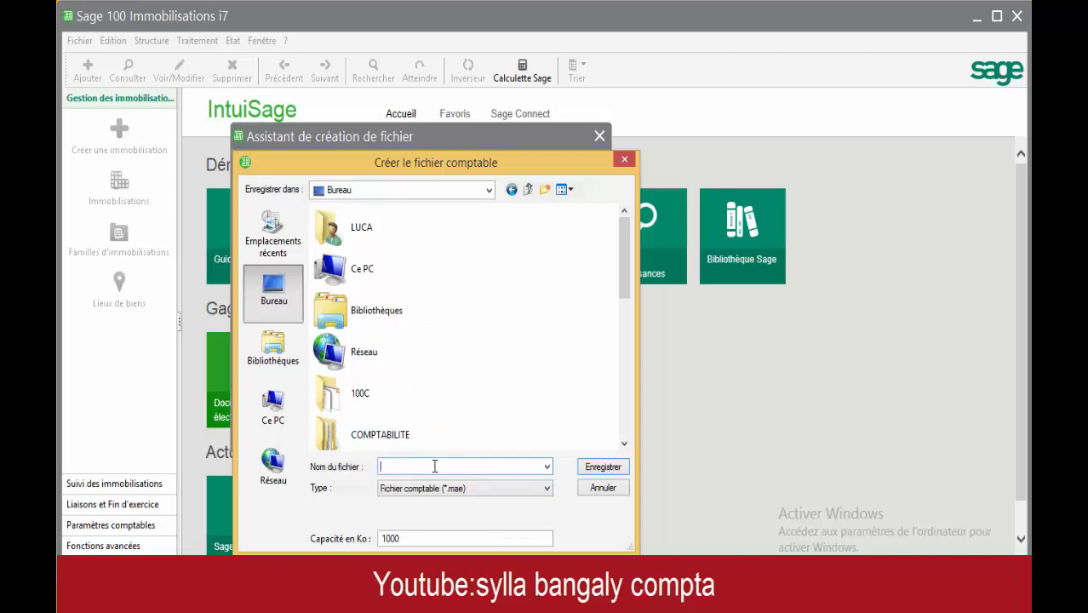
text(SYLLA)
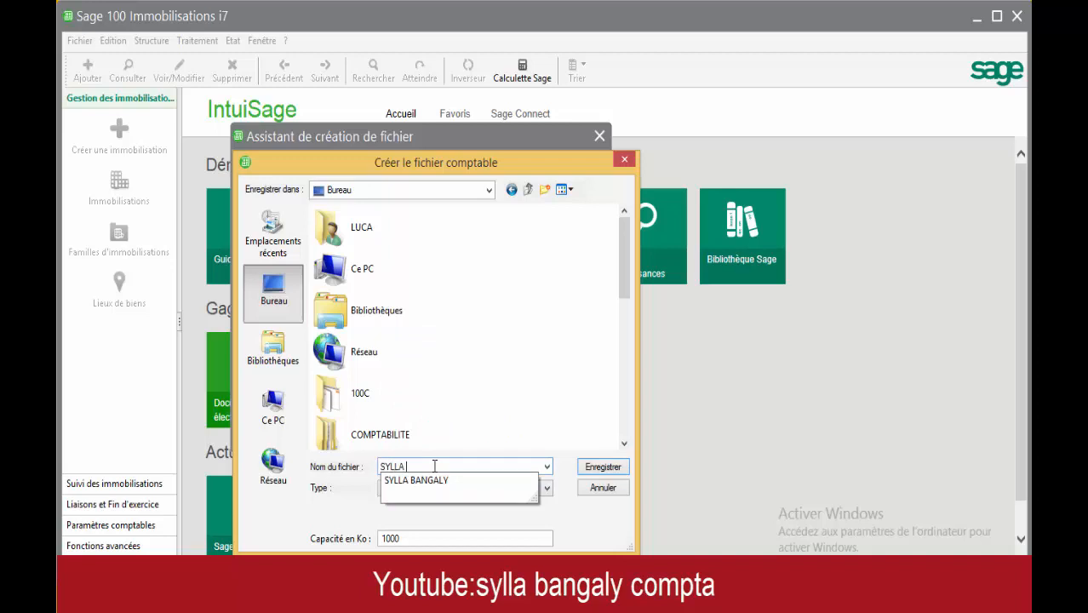
text( PRESTA)
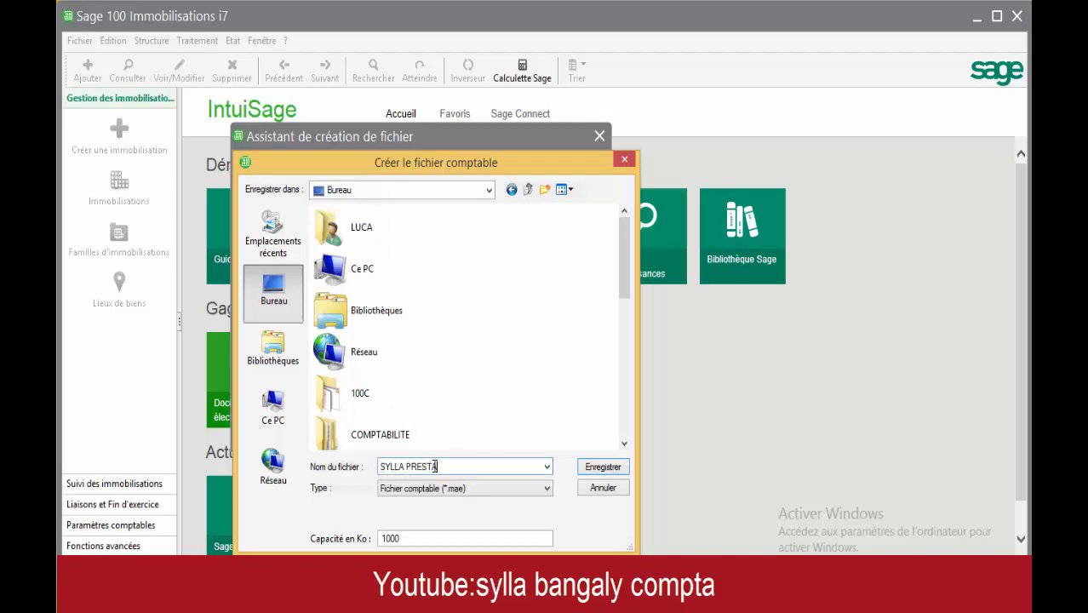
text(TIONS COMPTA)
click(605, 465)
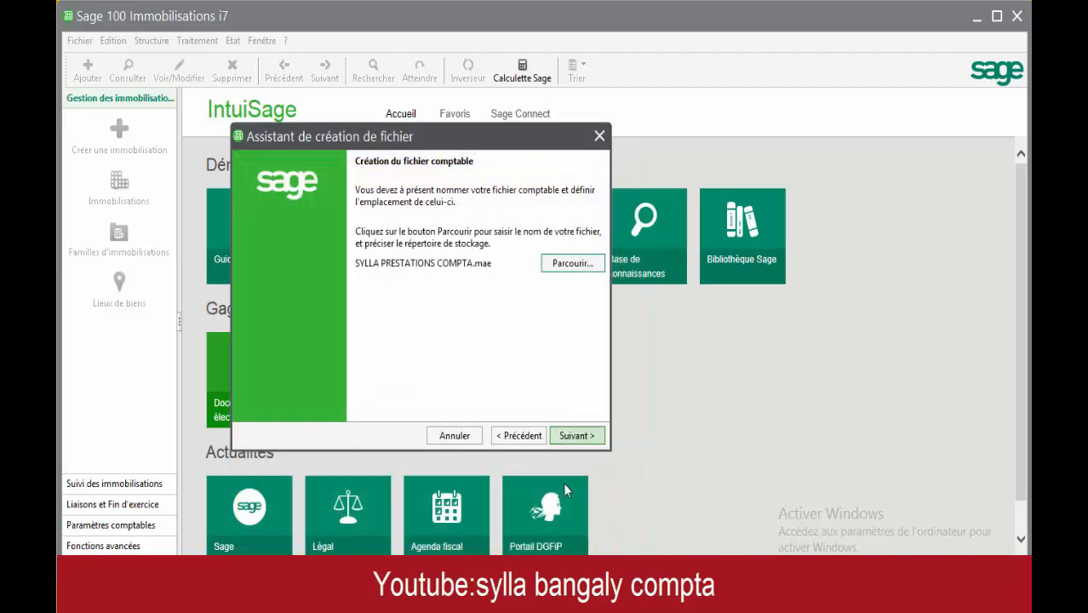
click(582, 443)
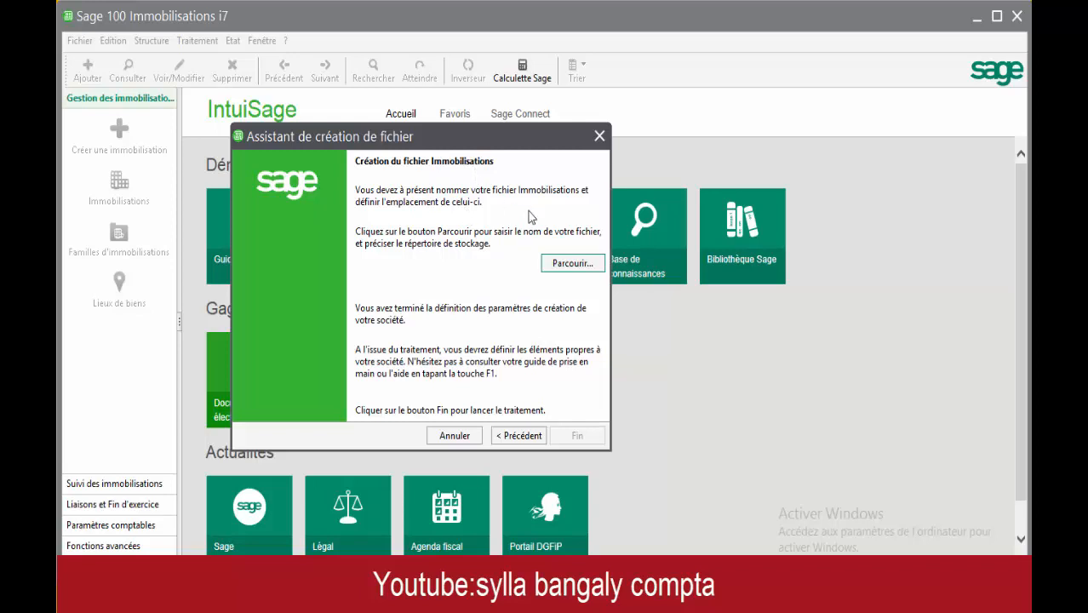
Save the fixed-assets file on the Bureau as SYLLA PRESTATIONS IMMO and finish the assistant to create the dossier
click(571, 265)
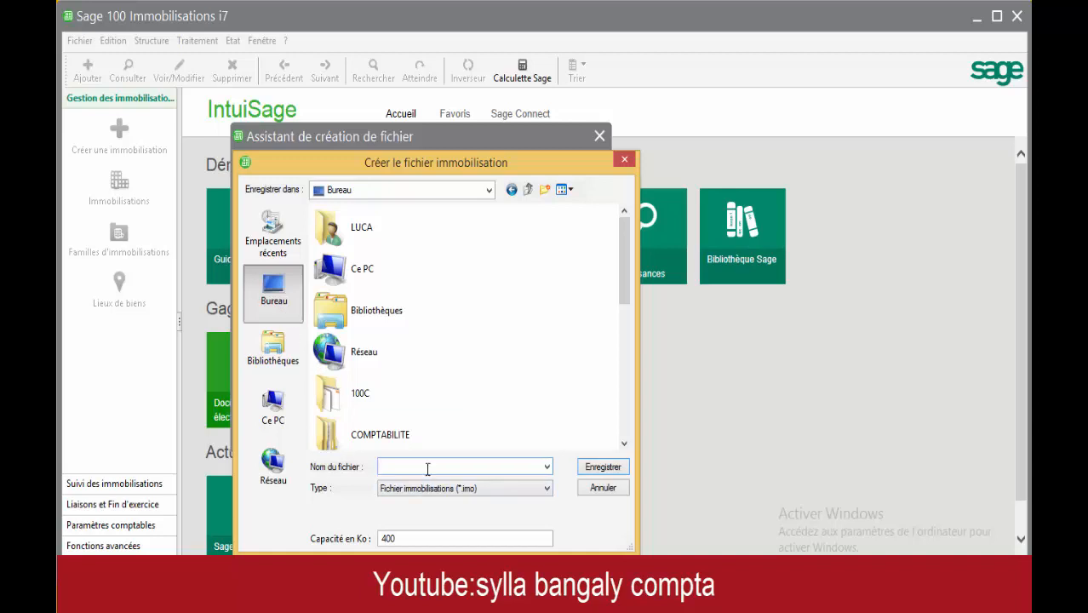
text(SYLLA )
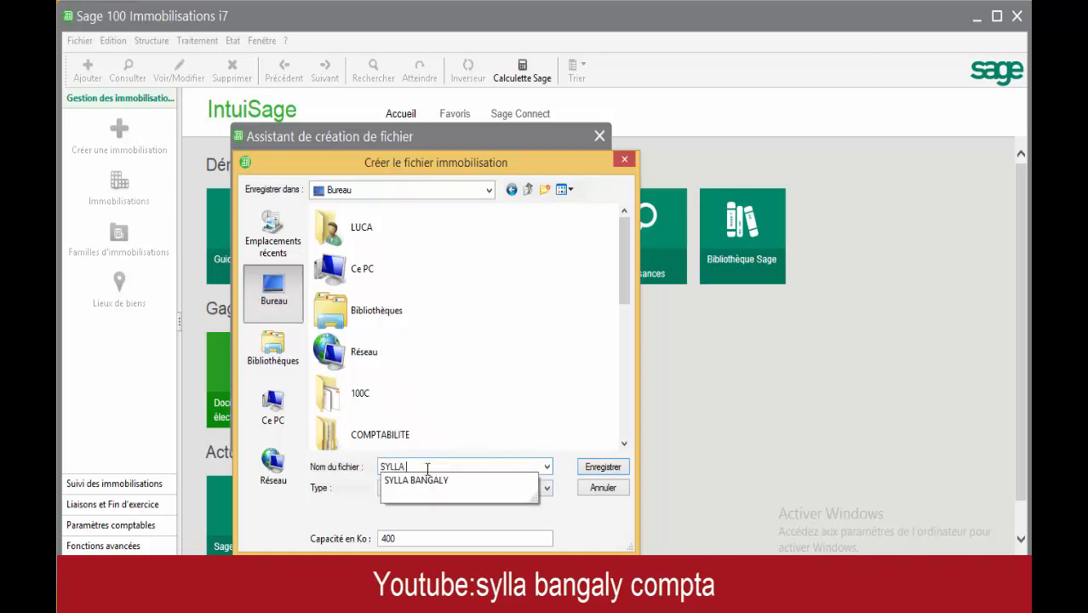
text(PRESTA)
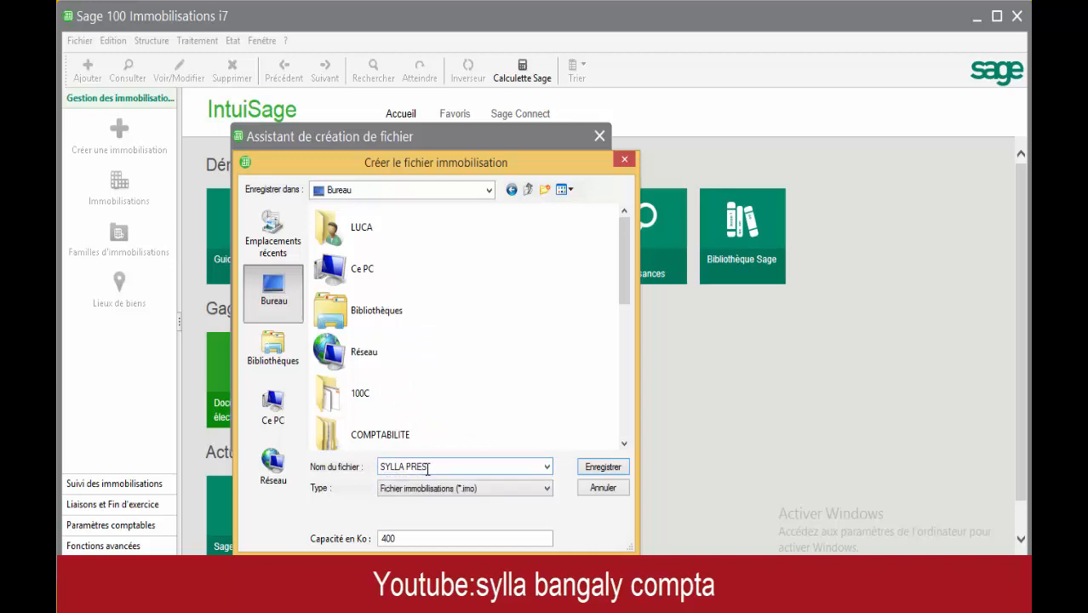
text(TIONS IMMO)
click(605, 467)
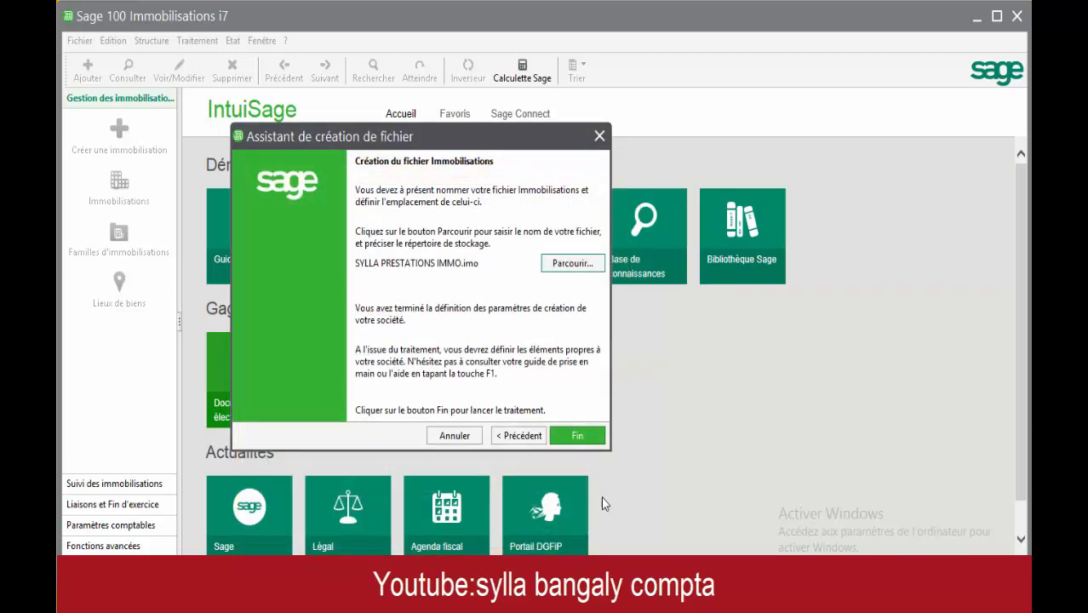
drag(493, 136, 504, 102)
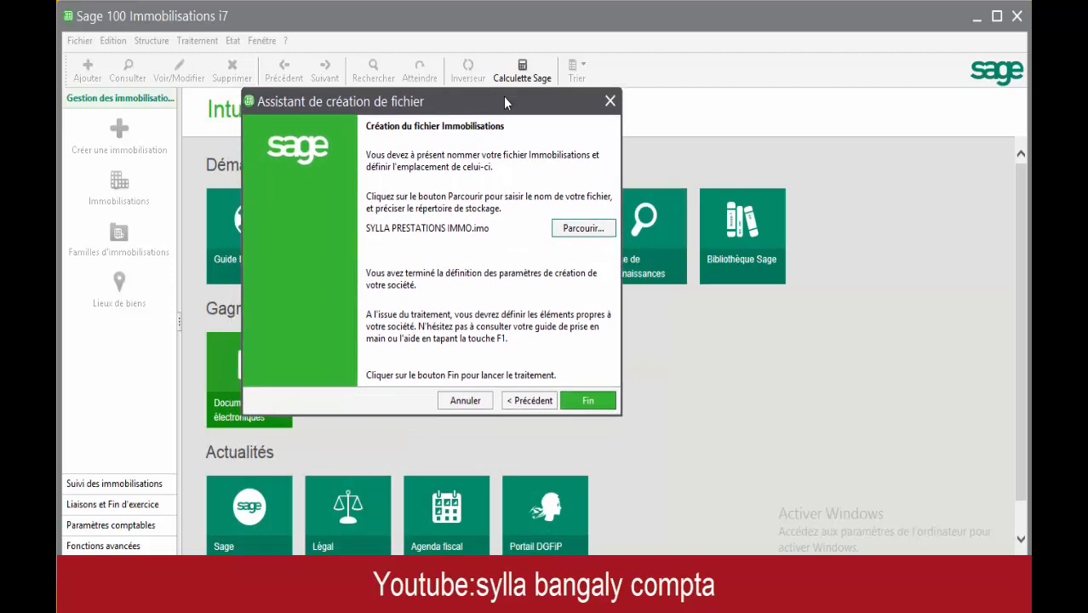
click(587, 400)
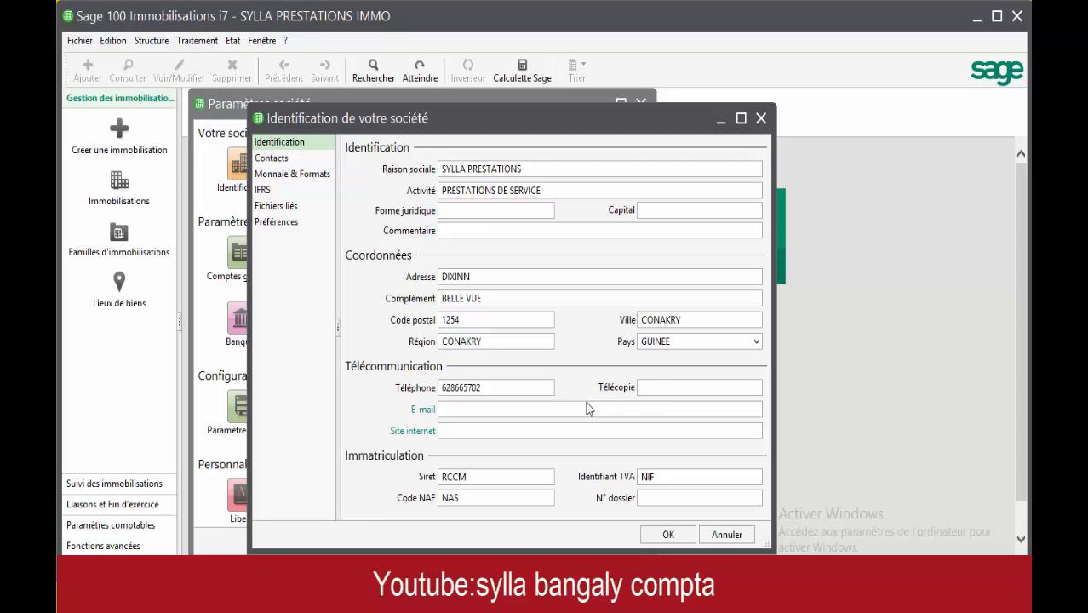
Review the company's identification sheet, including legal form, e-mail, website and dossier number, accept it and close the company settings
drag(557, 113, 503, 169)
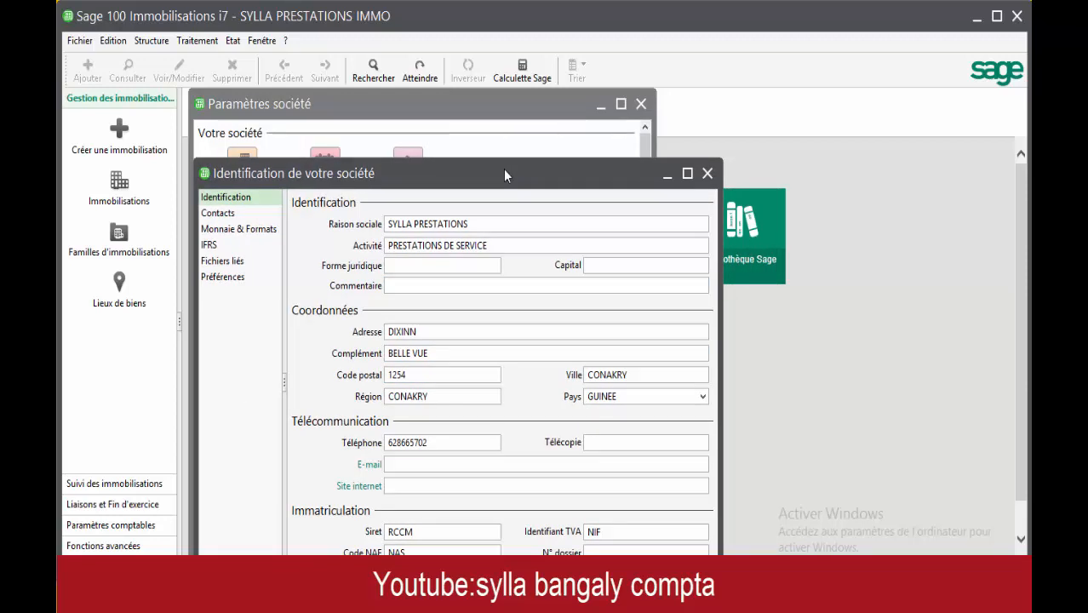
double_click(504, 174)
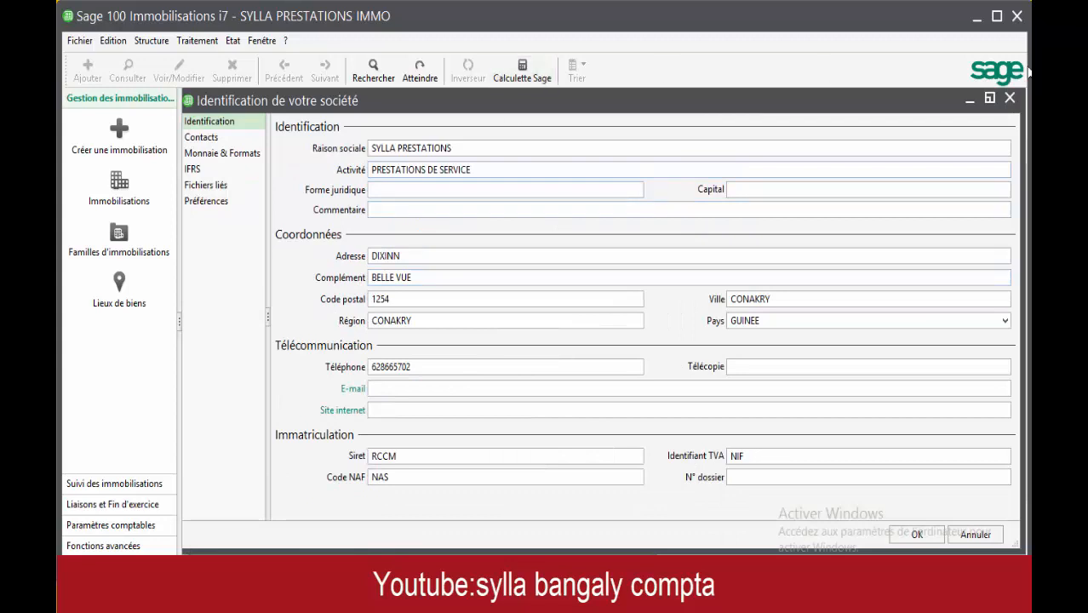
click(989, 98)
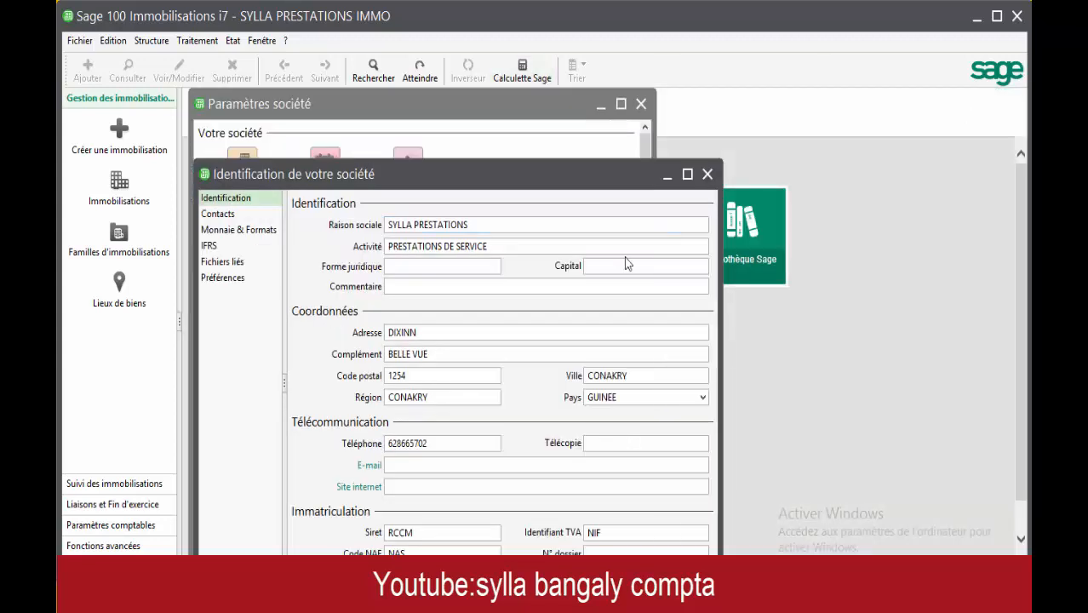
drag(496, 174, 489, 122)
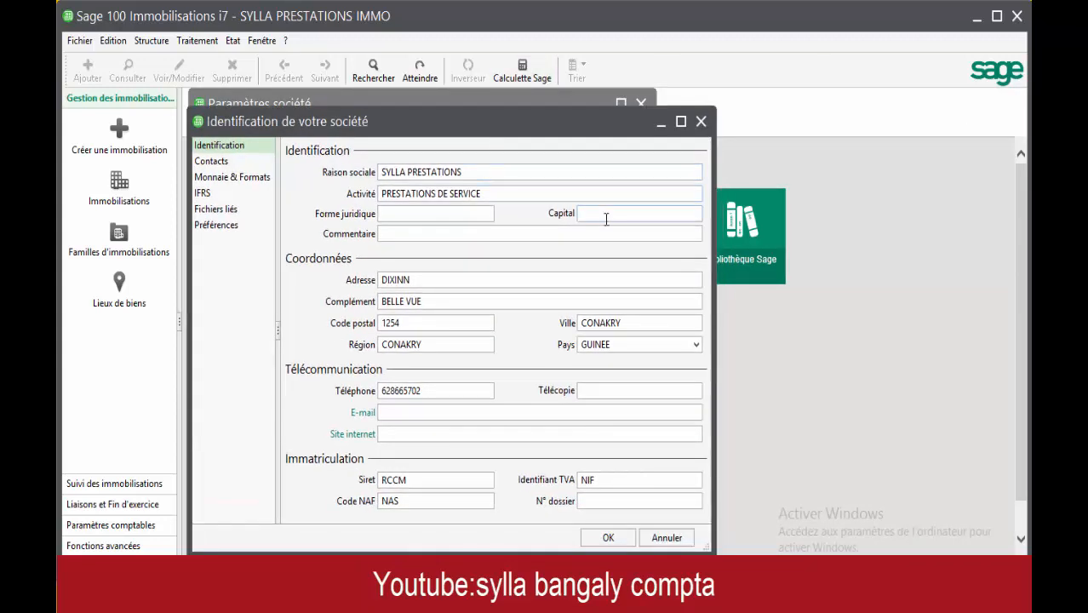
click(406, 214)
click(469, 409)
click(469, 431)
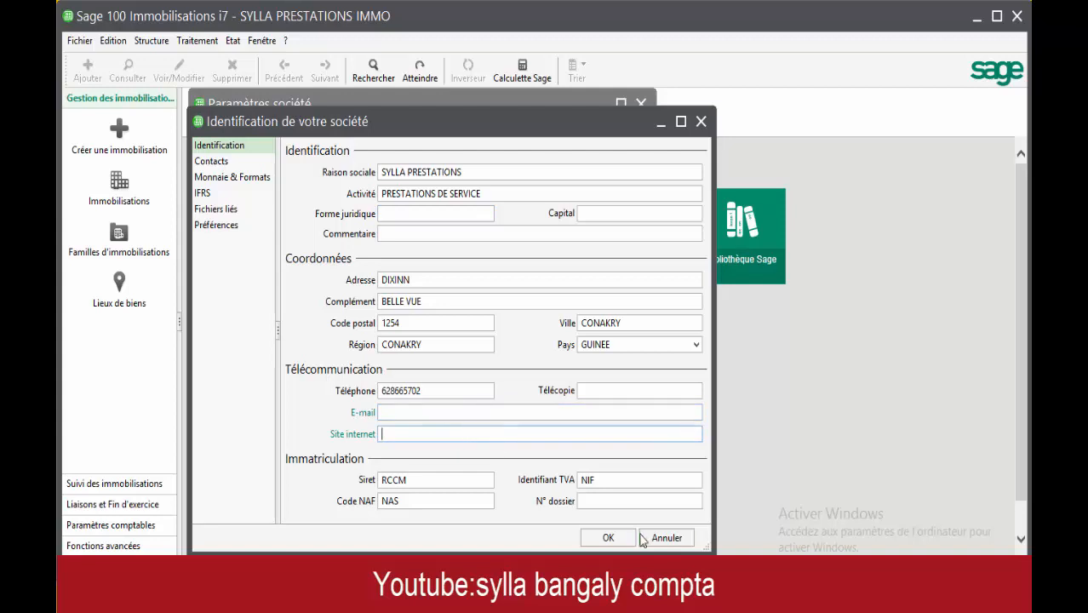
click(619, 500)
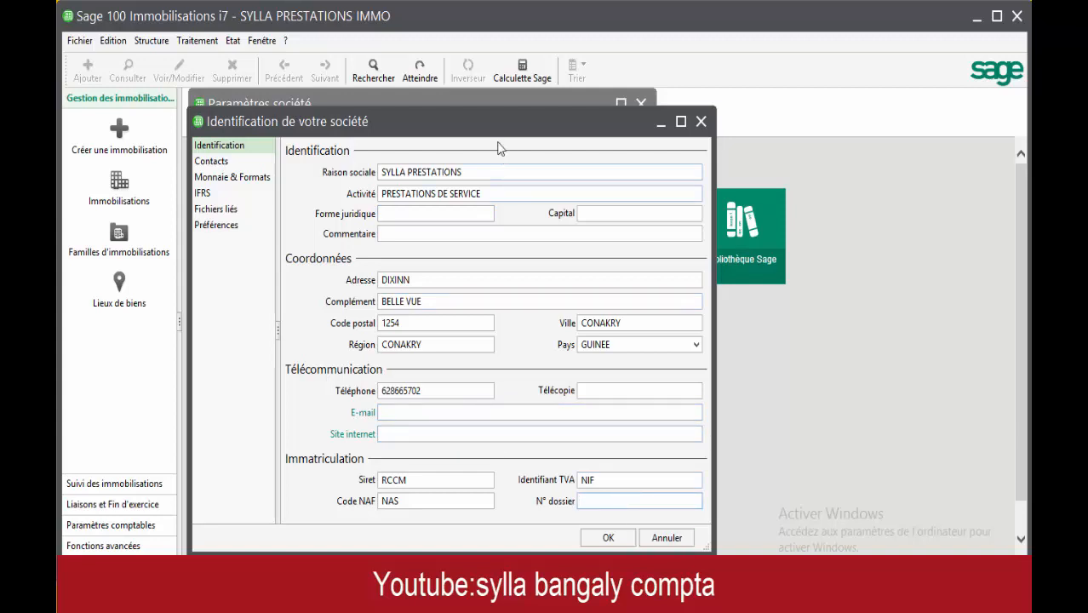
drag(492, 123, 533, 97)
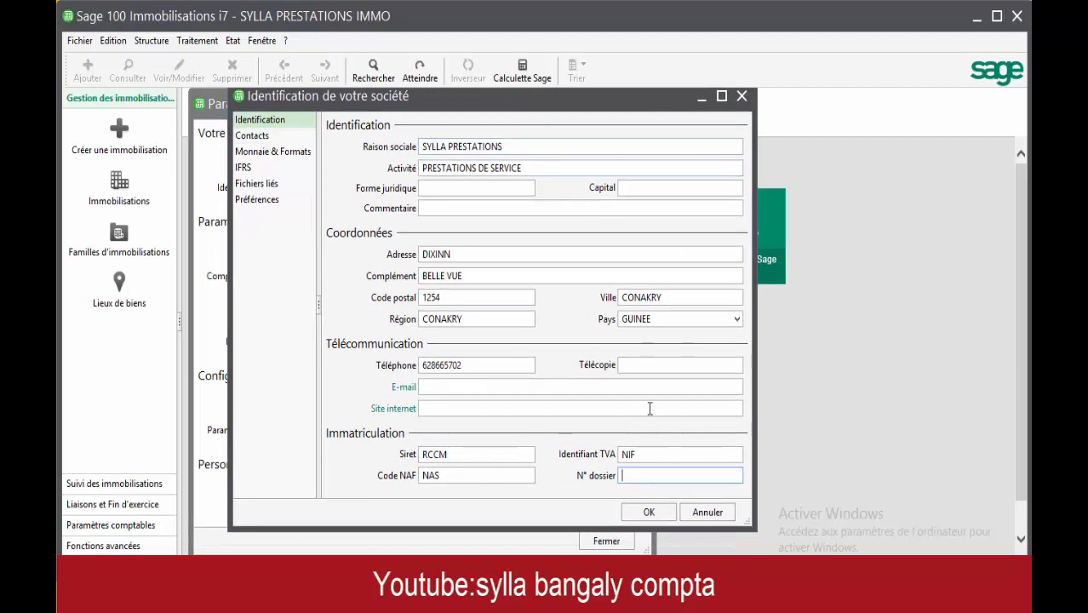
click(650, 511)
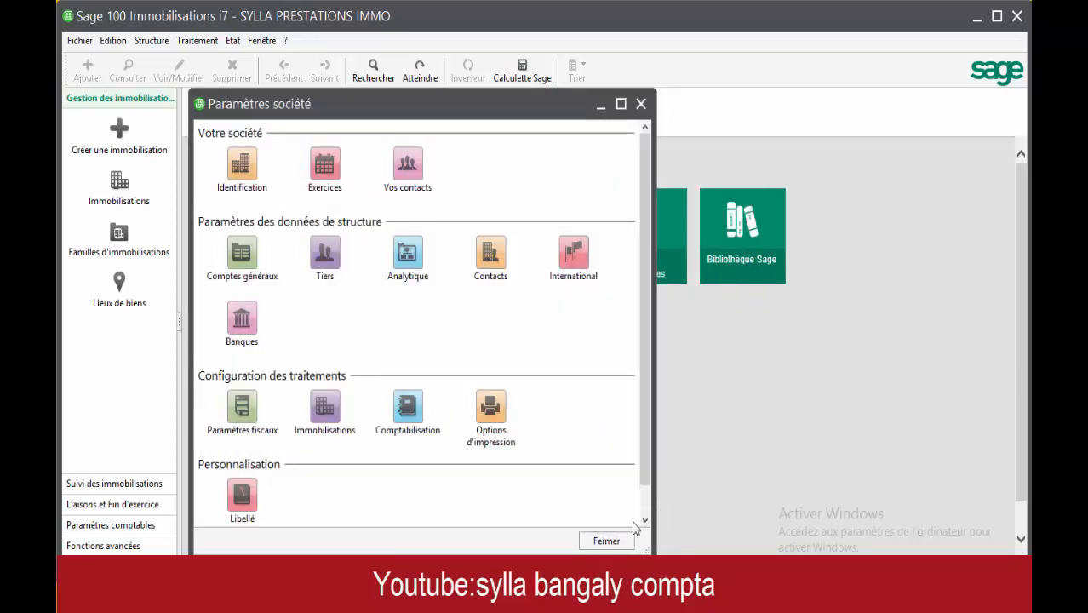
click(613, 541)
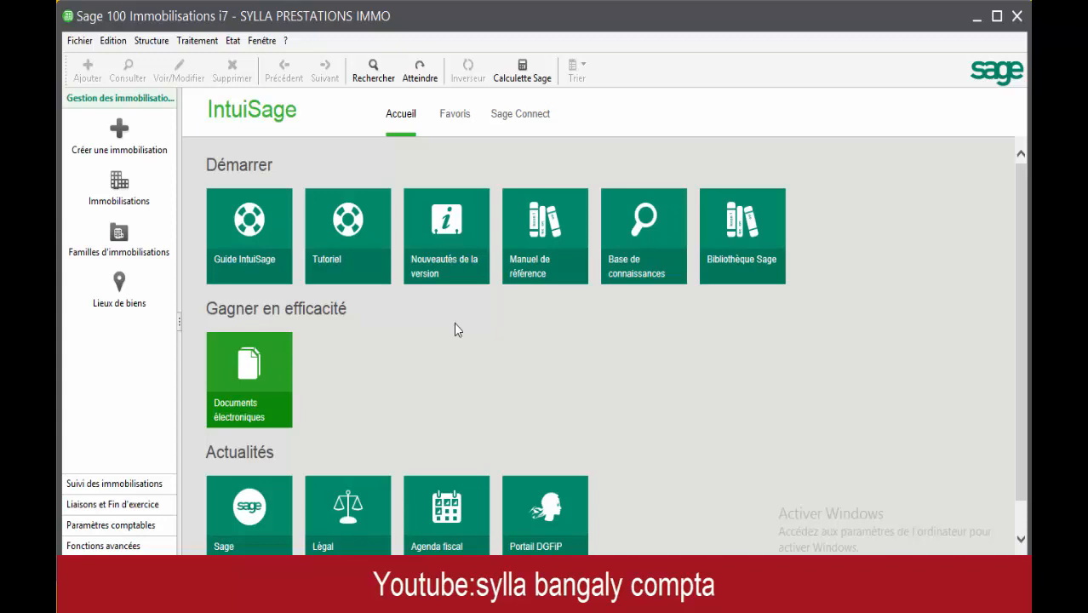
Reopen the company settings to look over their categories, and close them again
click(80, 41)
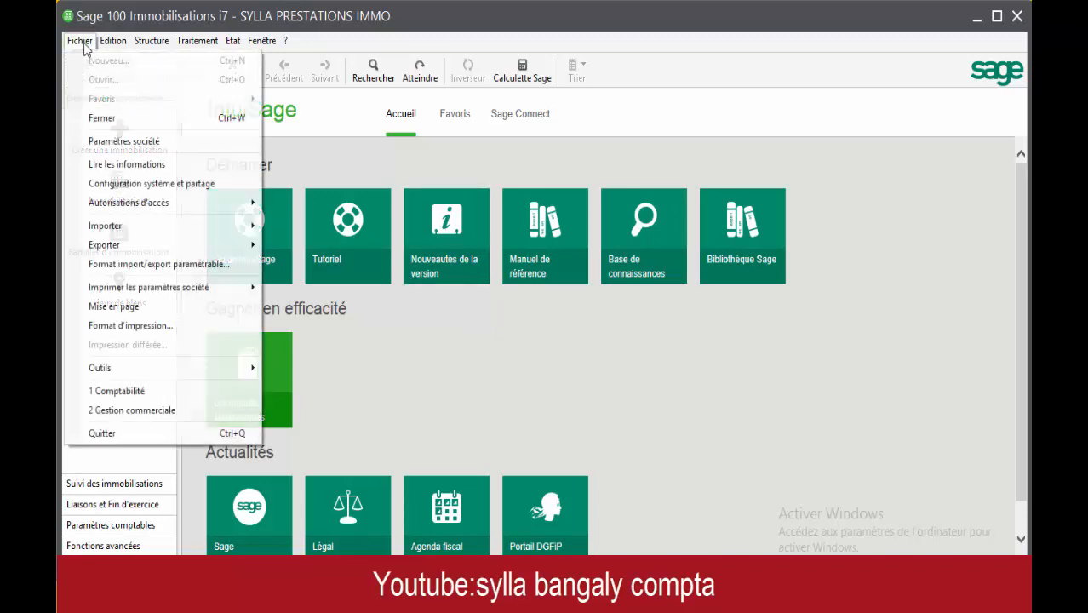
click(190, 143)
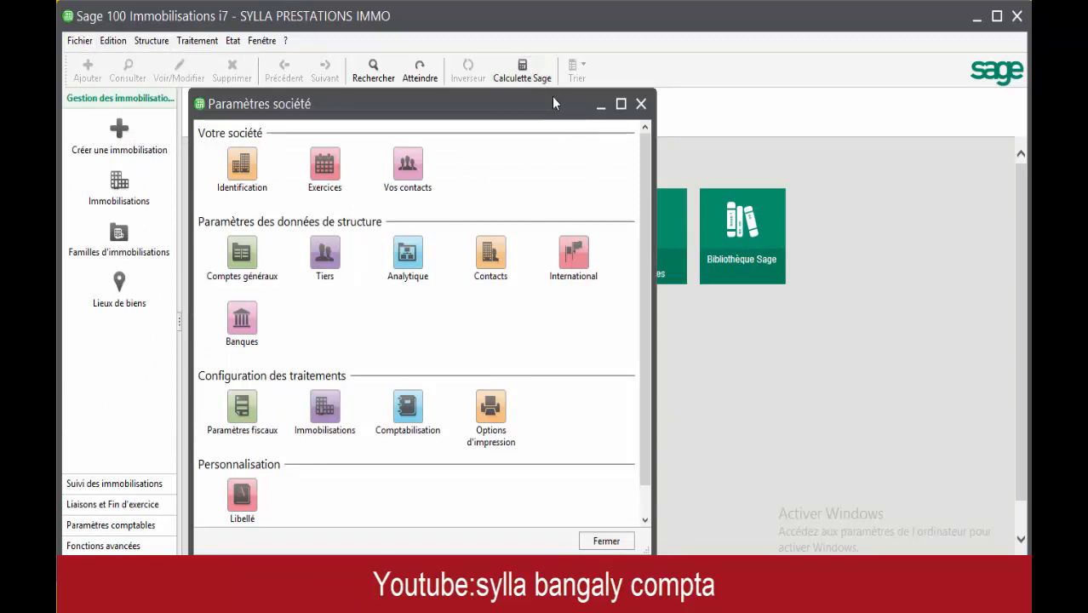
drag(556, 108, 608, 108)
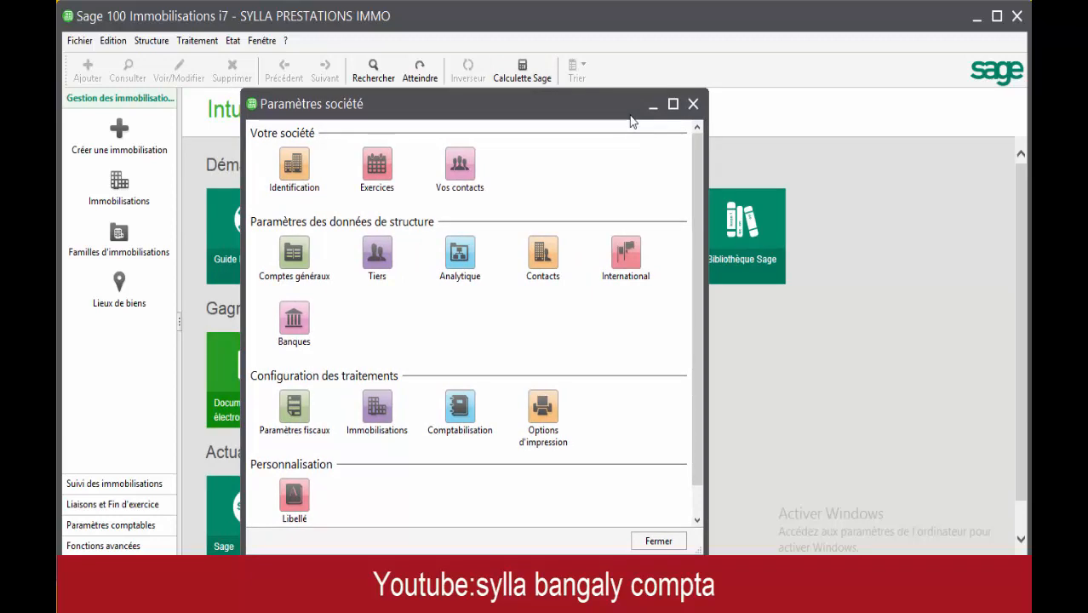
click(693, 103)
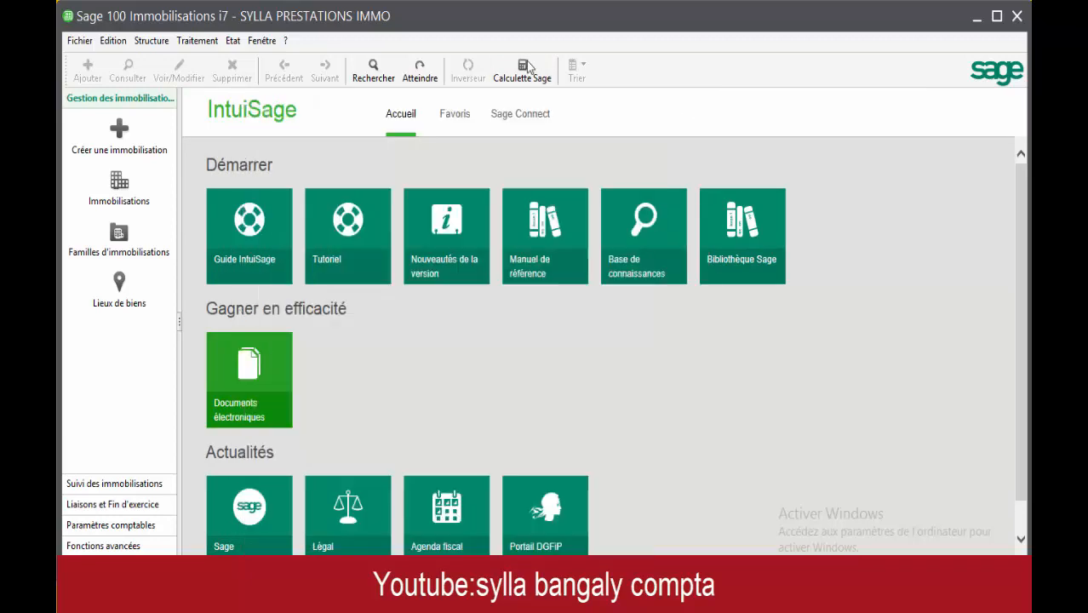
Show the structure lists available in the dossier, such as asset families, accounting and asset locations
click(165, 41)
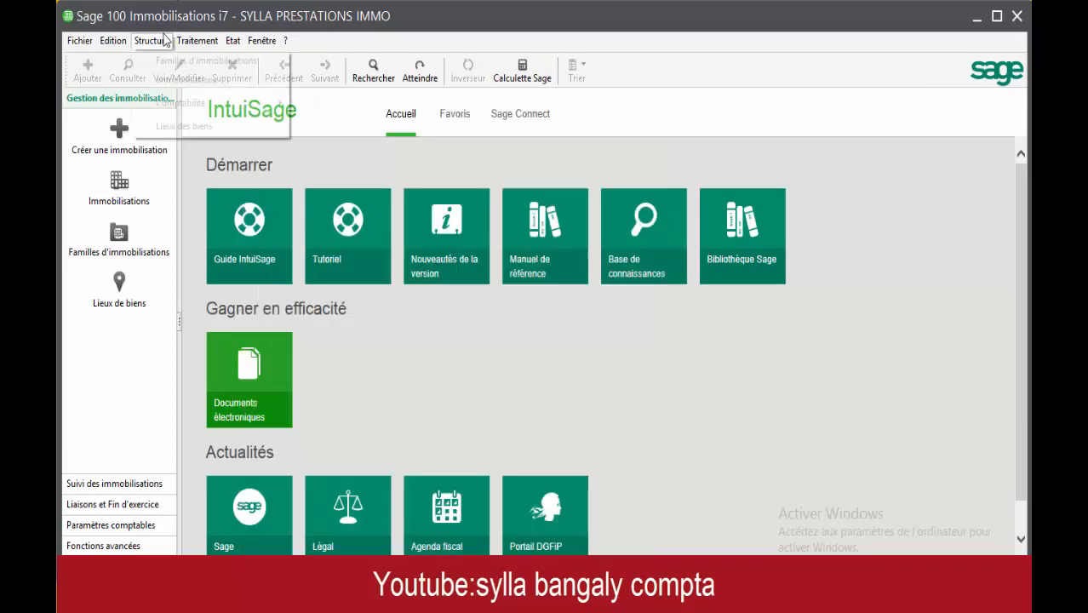